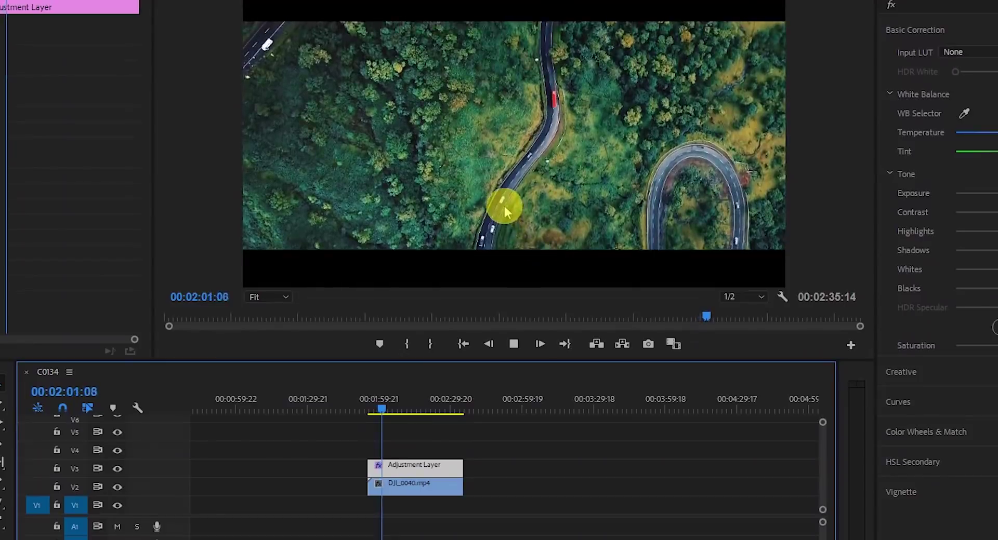
- Stop playback and move the adjustment layer past DJI_0040.mp4, leaving the drone clip selected
key(space)
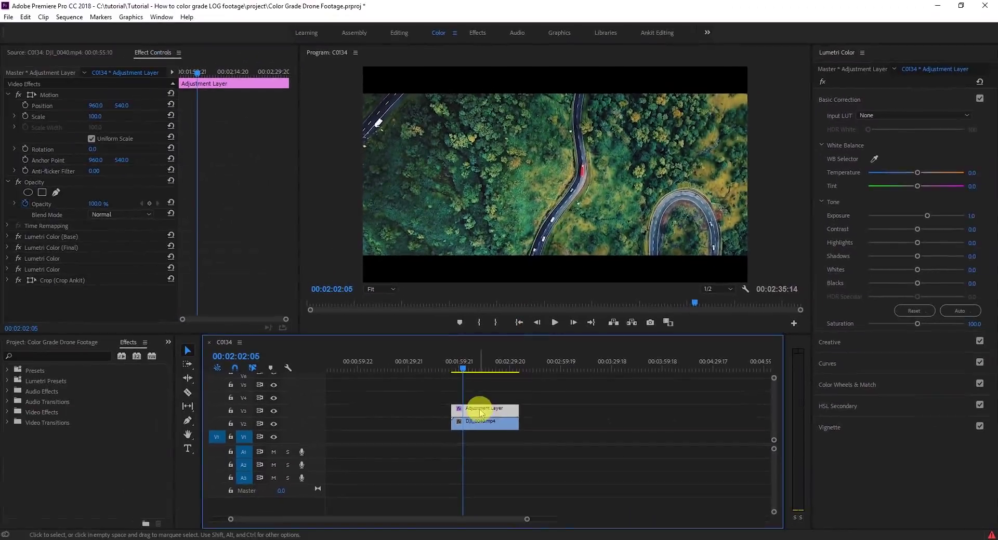
drag(481, 410, 562, 411)
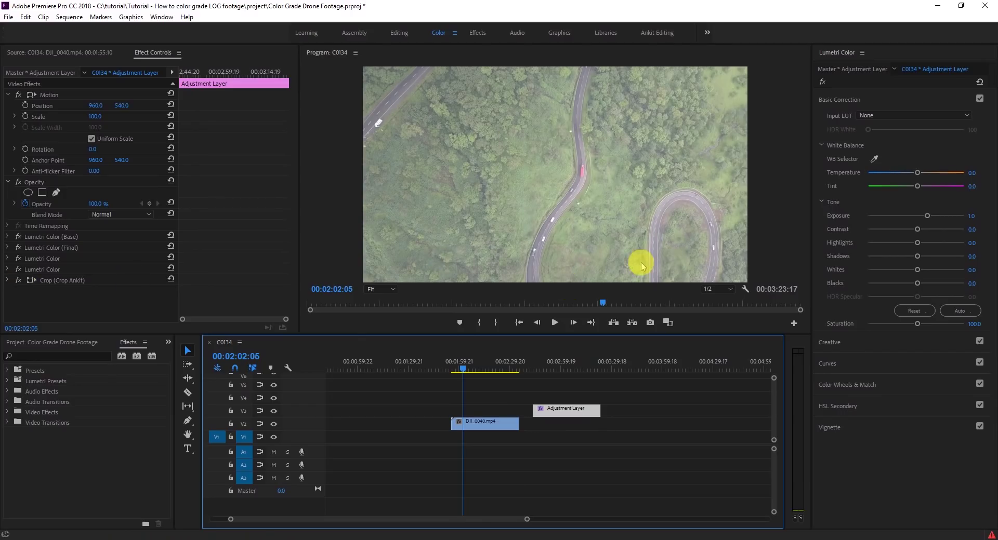
click(484, 424)
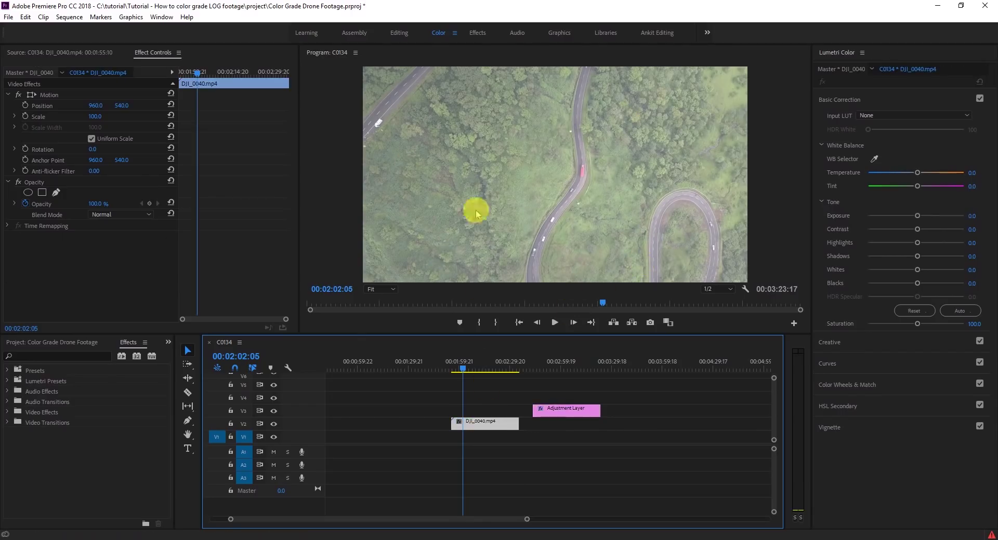
mouse_move(571, 410)
mouse_down()
mouse_move(481, 414)
mouse_move(557, 413)
mouse_up()
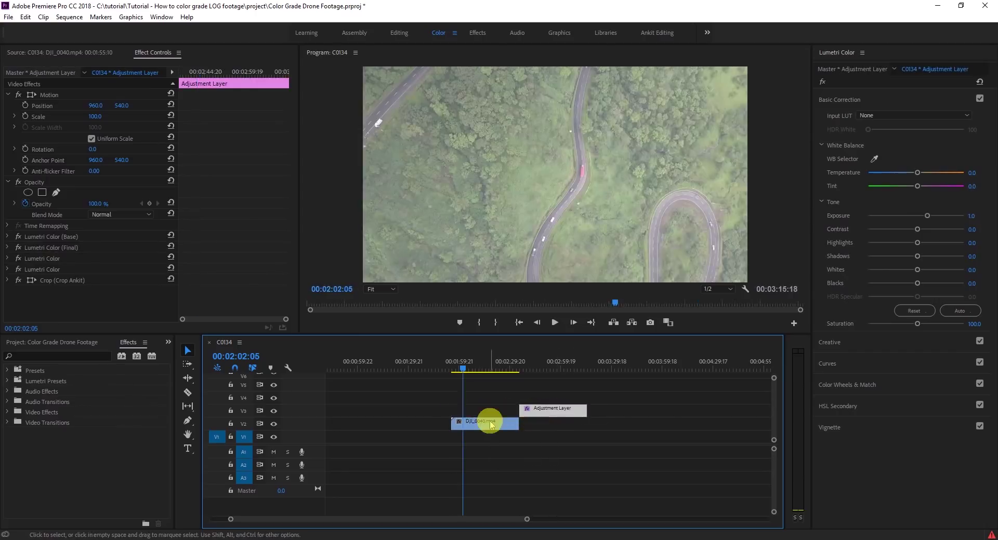
click(489, 422)
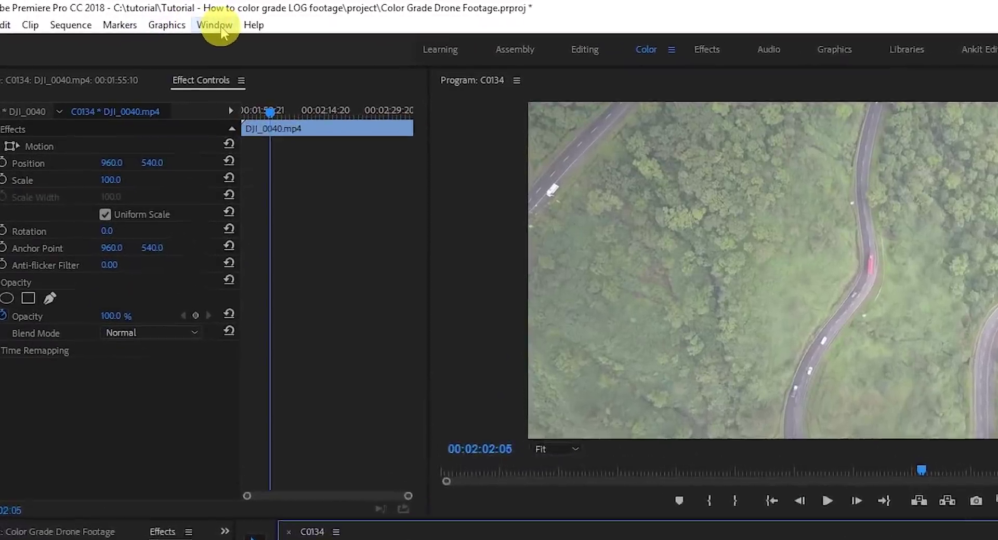
- Show the Lumetri Scopes waveform in a widened panel beside the timeline
click(162, 17)
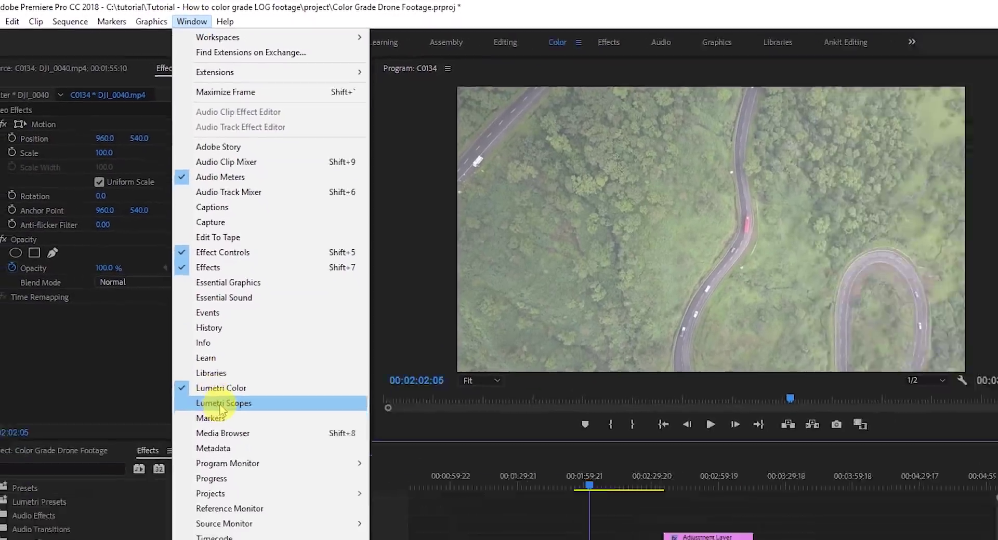
click(268, 518)
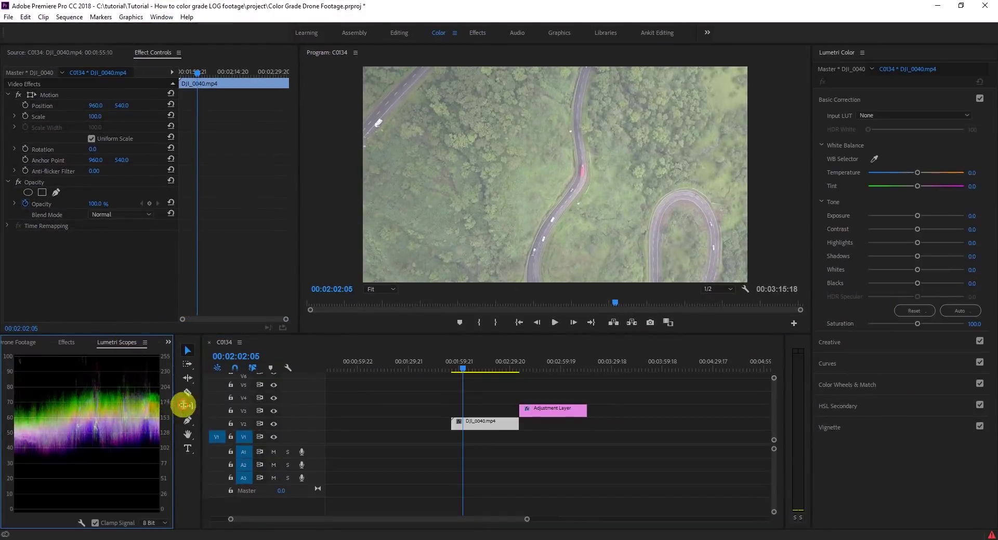
drag(185, 405, 247, 400)
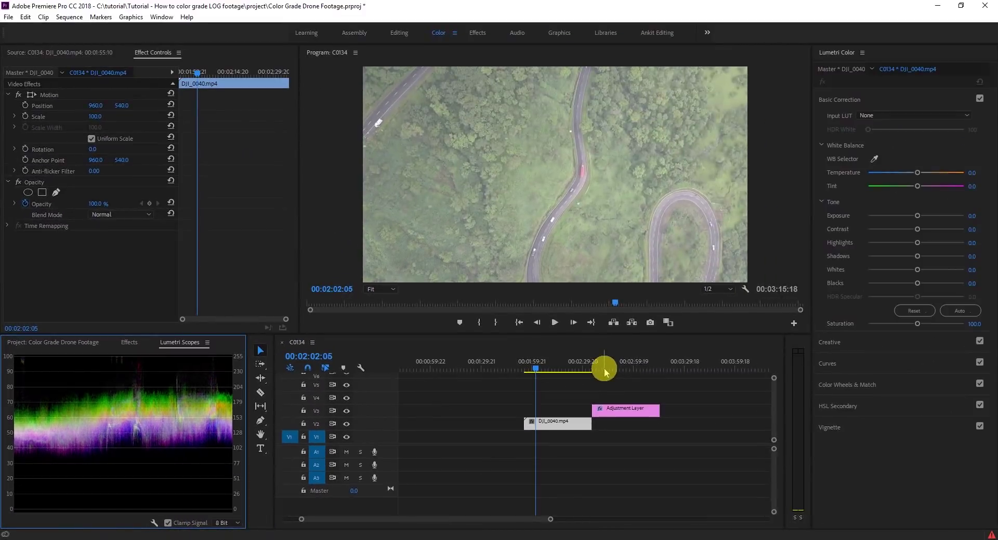
- Place a new Adjustment Layer on V3 above DJI_0040.mp4, trimmed to the clip's length
click(656, 408)
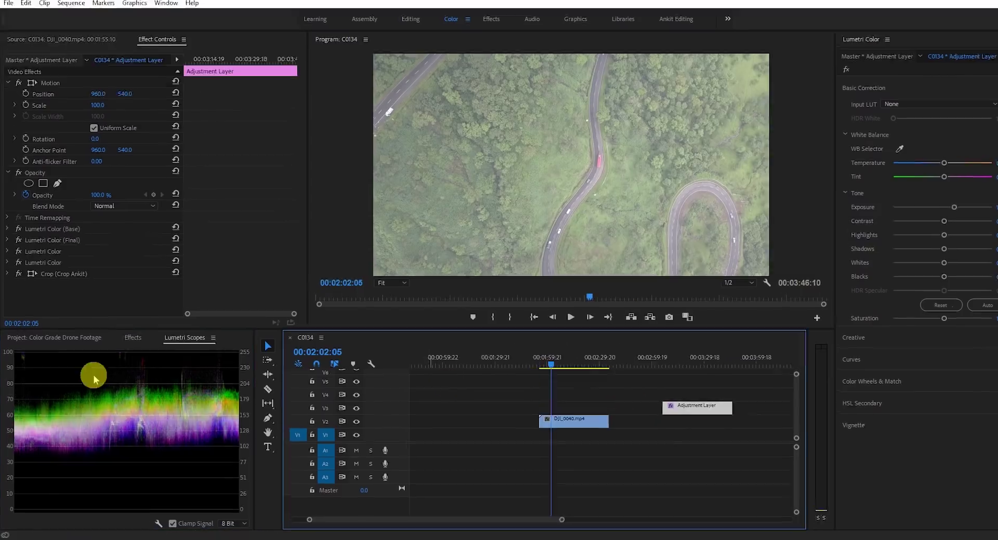
click(58, 344)
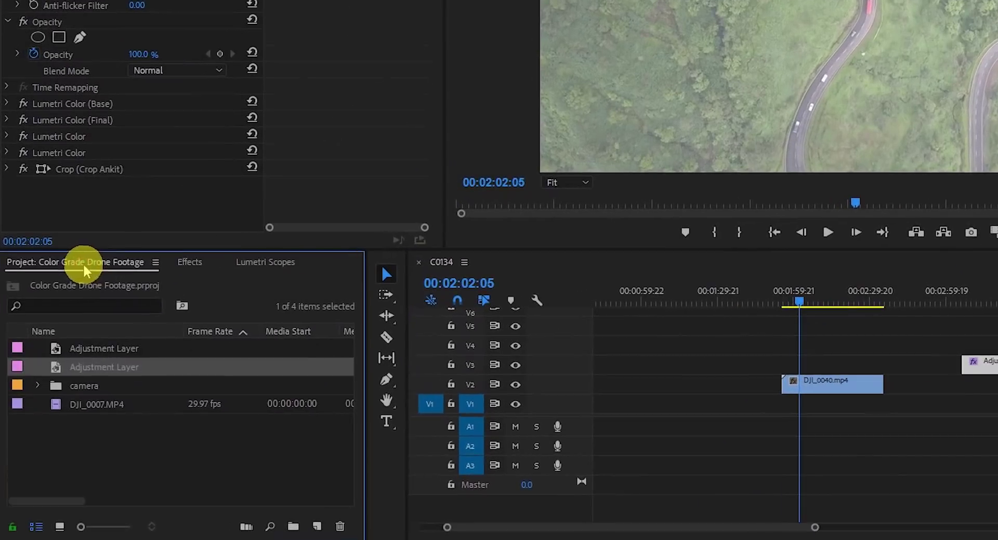
drag(111, 367, 789, 372)
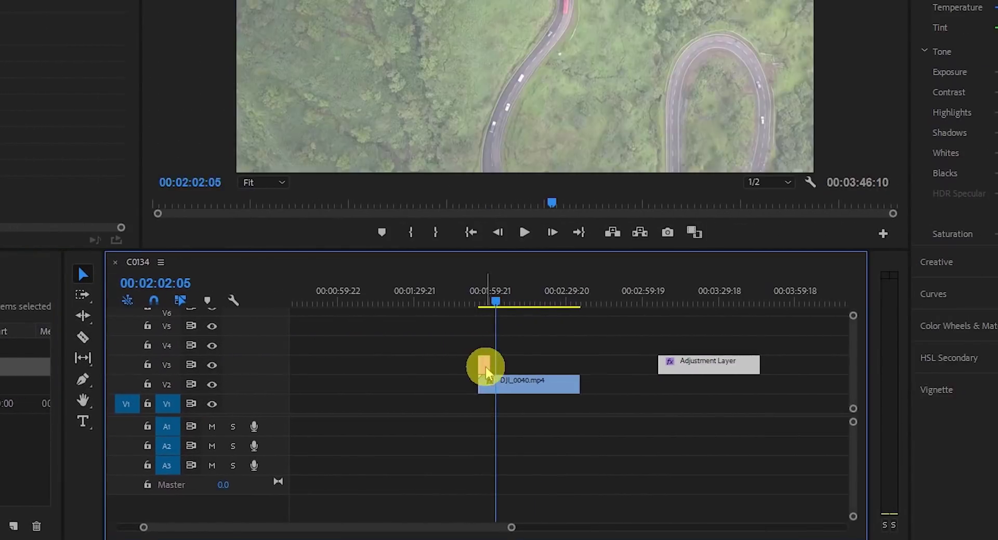
drag(486, 372, 490, 365)
drag(571, 365, 580, 365)
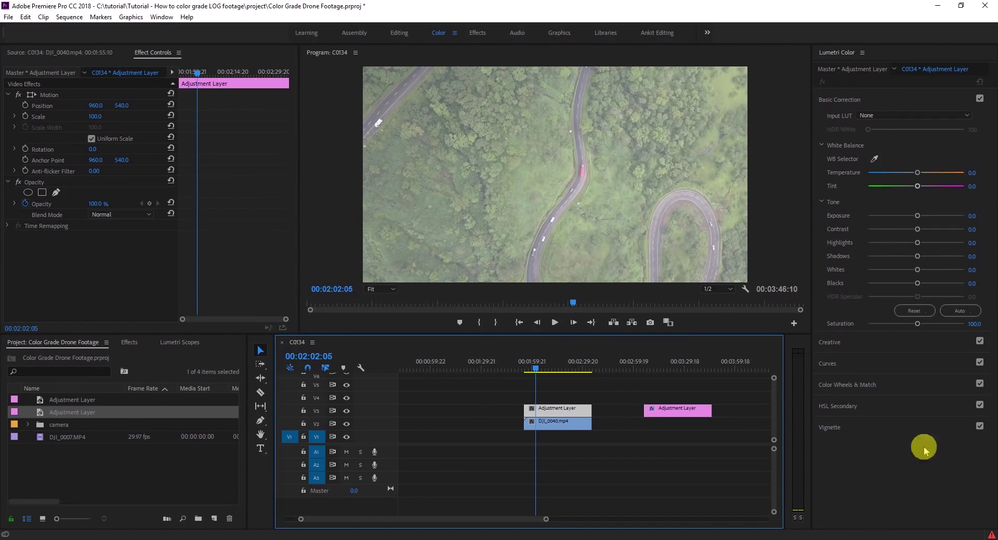
click(173, 343)
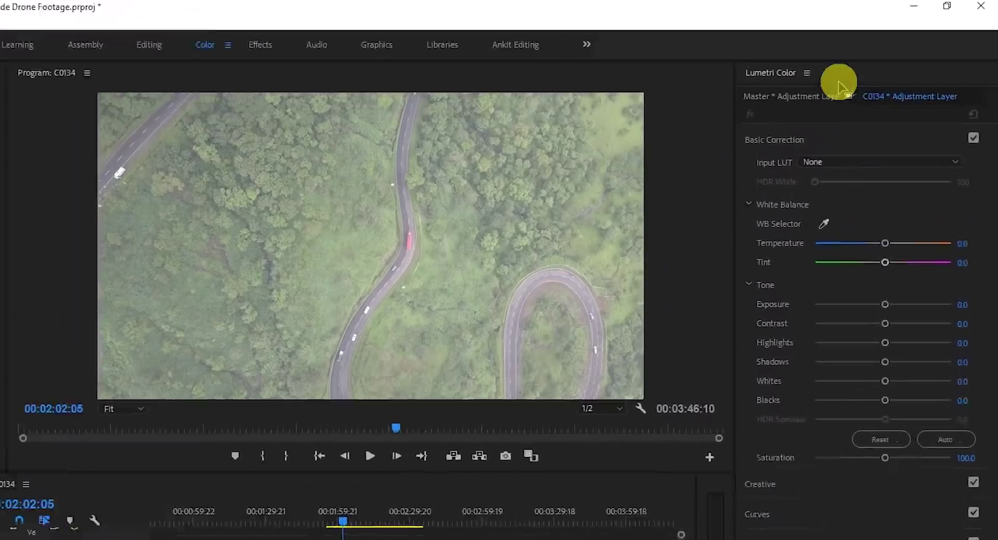
click(806, 73)
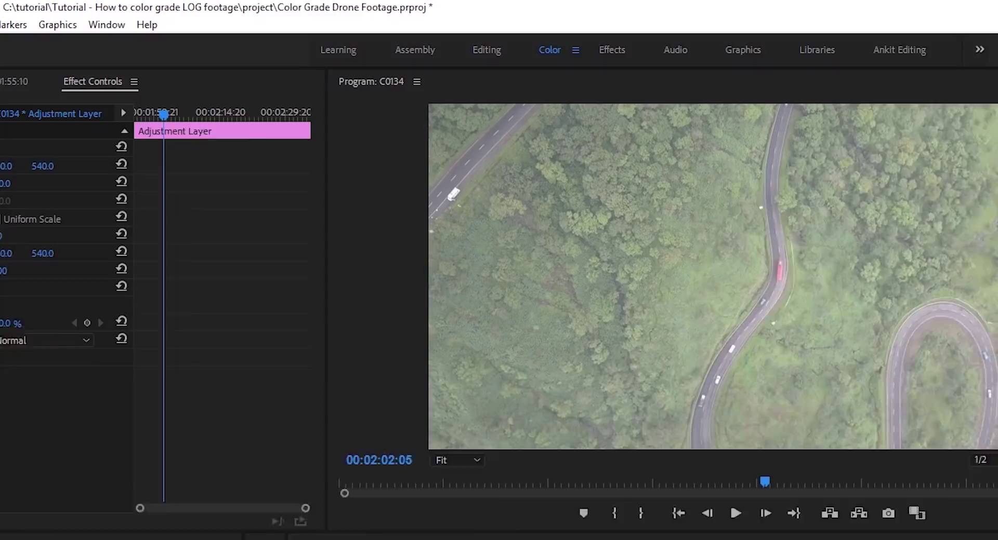
- In Basic Correction, set Shadows and Blacks to -100, Contrast 40.5, Highlights and Whites 9.2
click(107, 24)
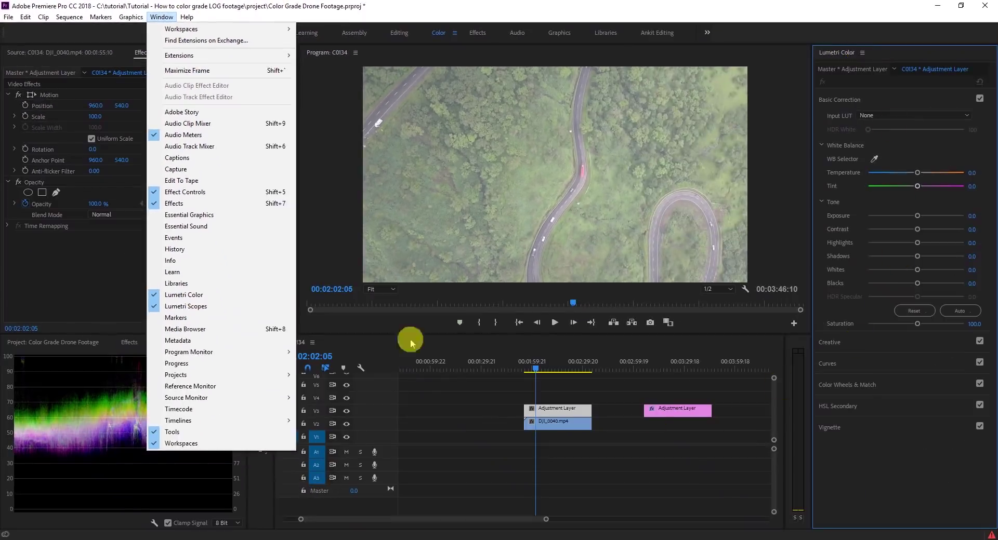
click(410, 340)
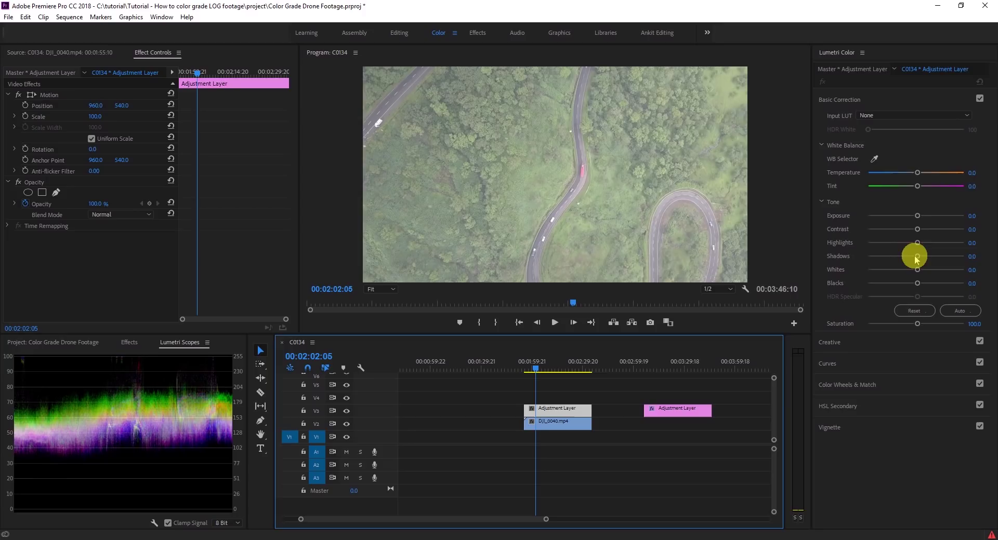
drag(916, 259, 861, 260)
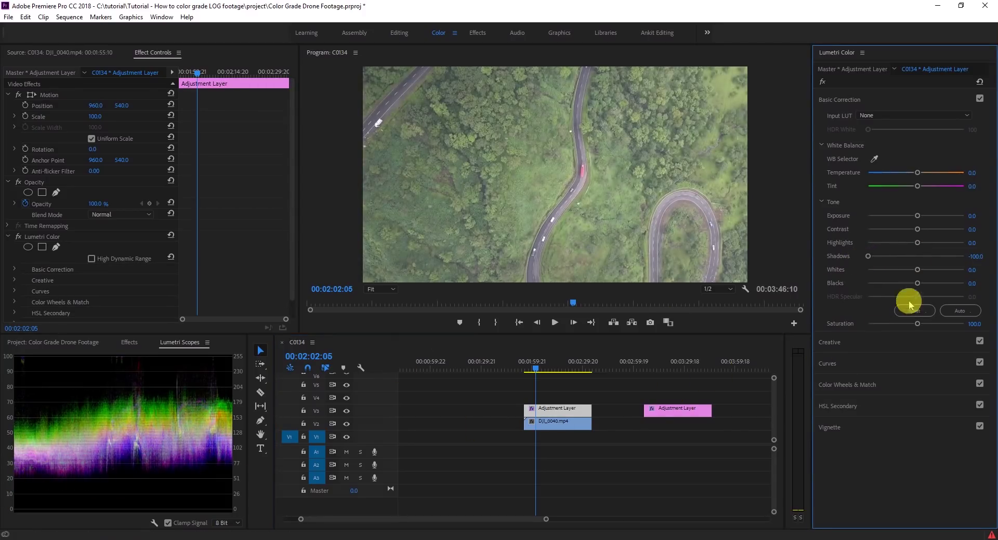
drag(916, 285, 828, 283)
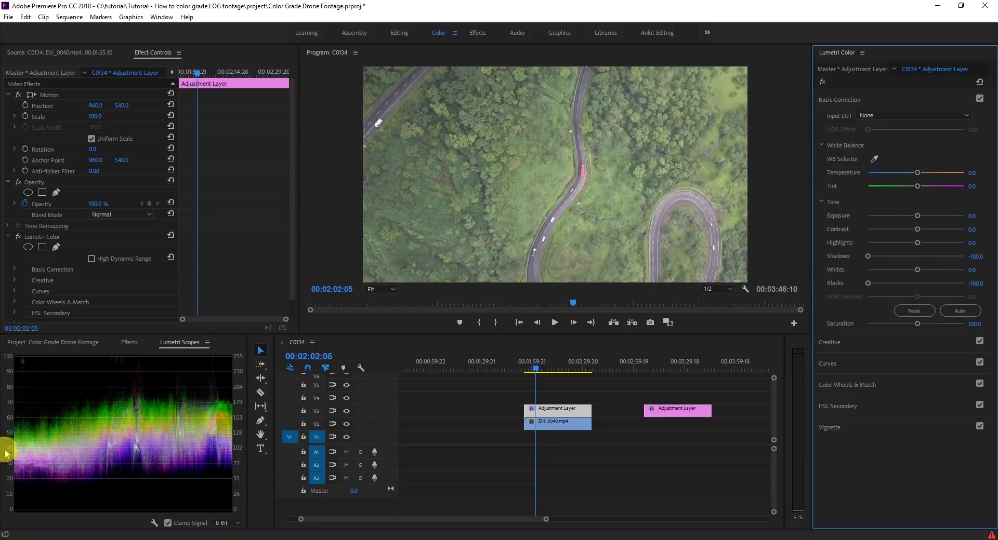
drag(917, 229, 934, 229)
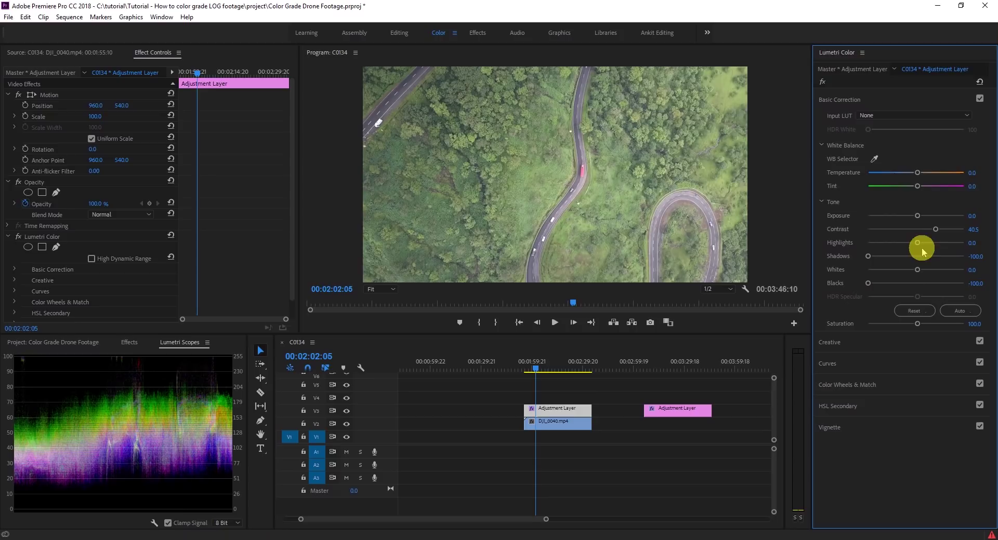
drag(918, 244, 921, 269)
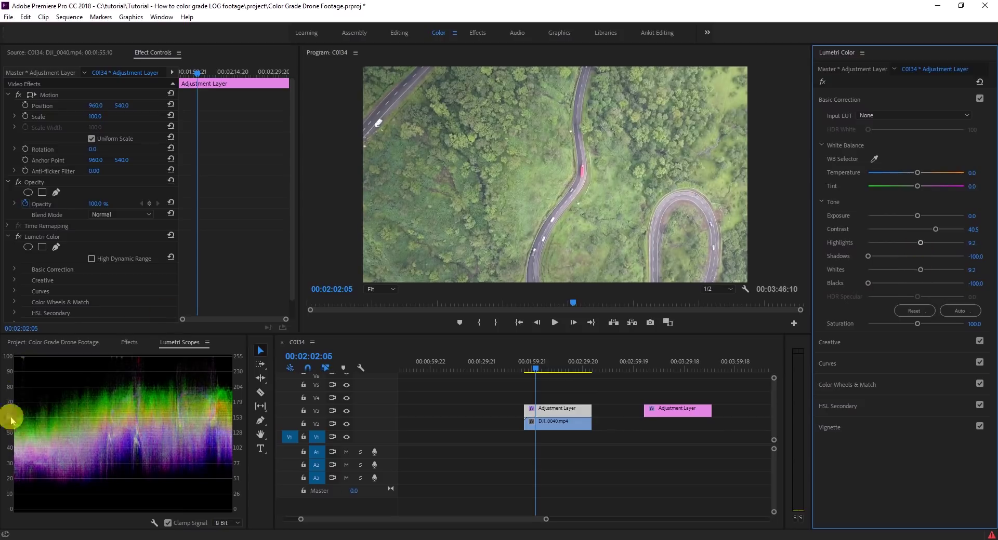
- In Color Wheels & Match, lower the Shadows slider fully and the Midtones slightly
click(841, 387)
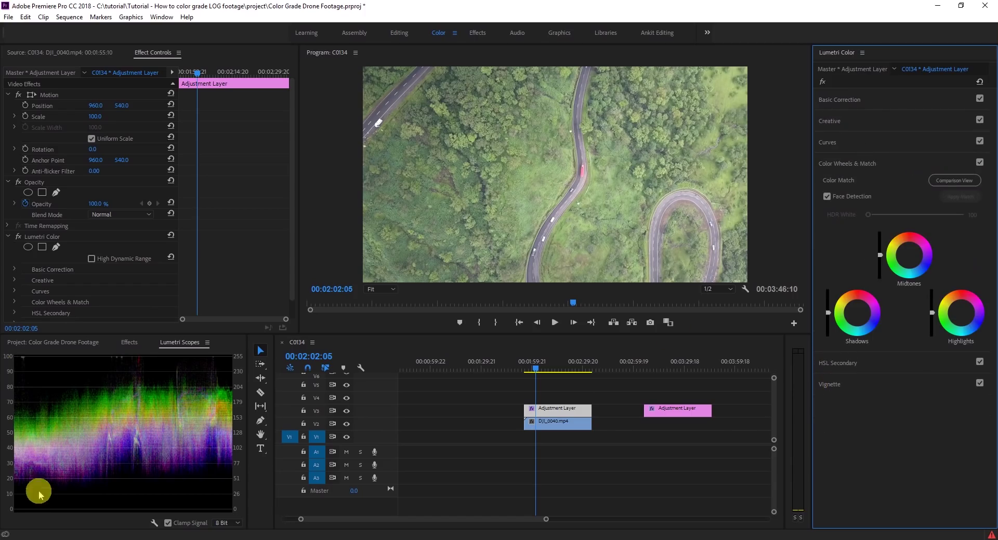
click(829, 100)
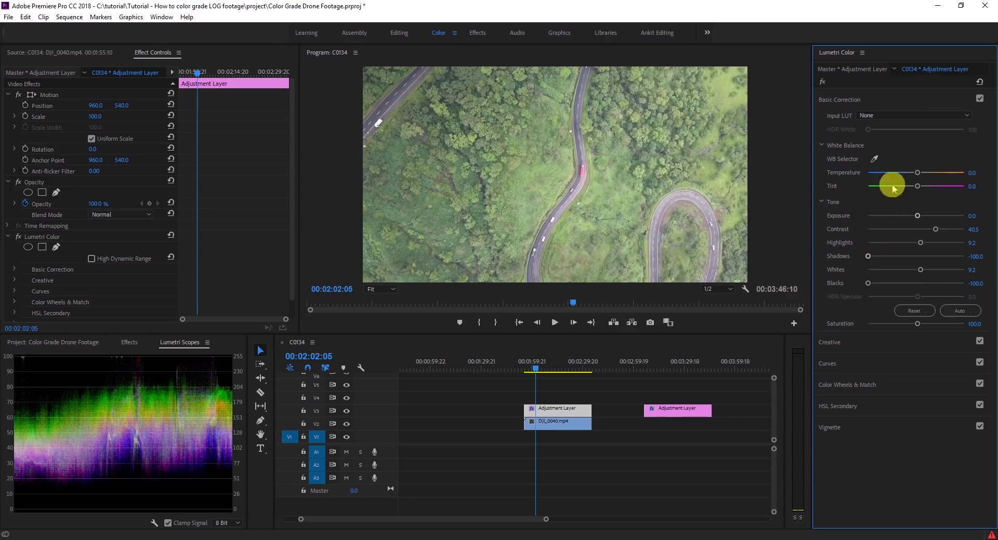
click(846, 387)
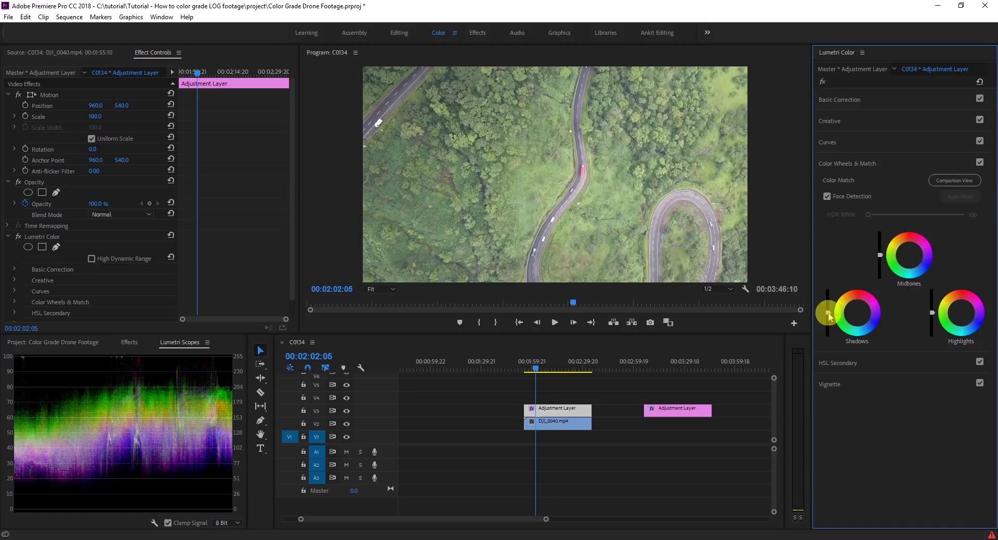
drag(828, 315, 828, 337)
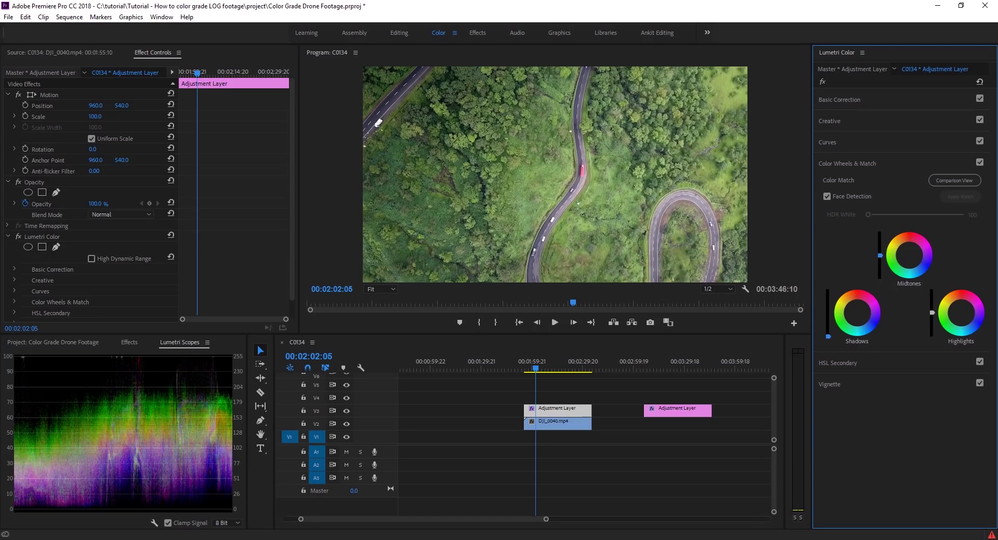
drag(880, 255, 879, 265)
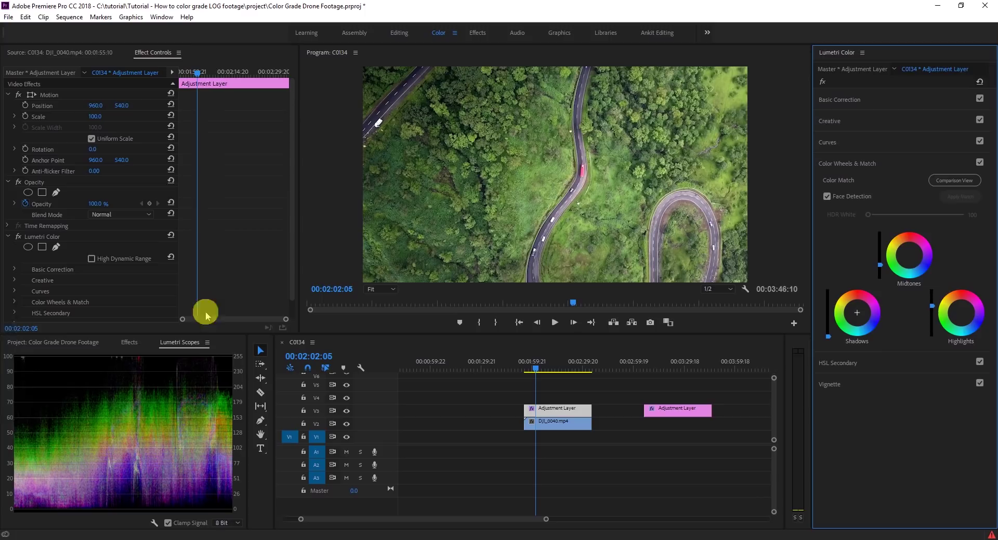
- Toggle the Lumetri Color bypass repeatedly to compare before and after, leaving the grade on
click(823, 83)
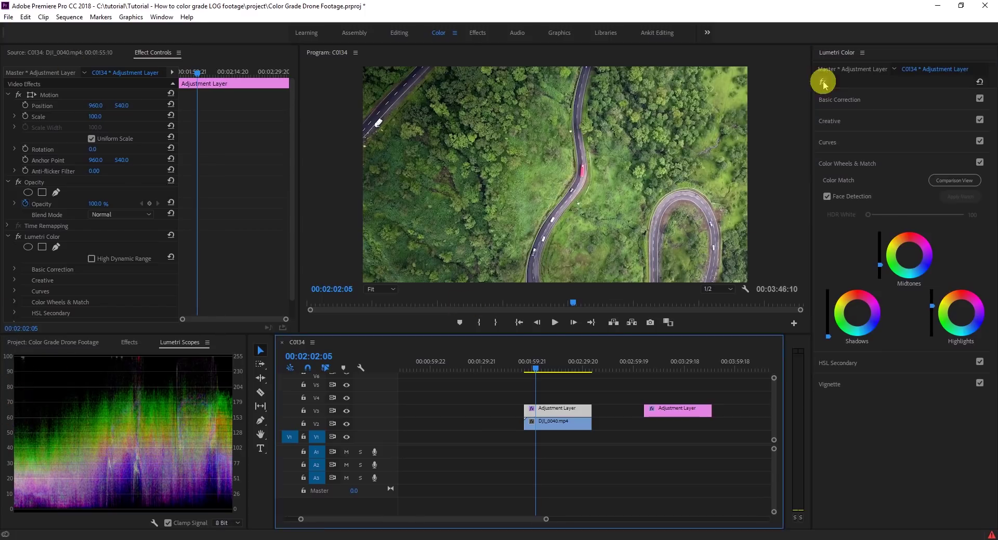
click(822, 82)
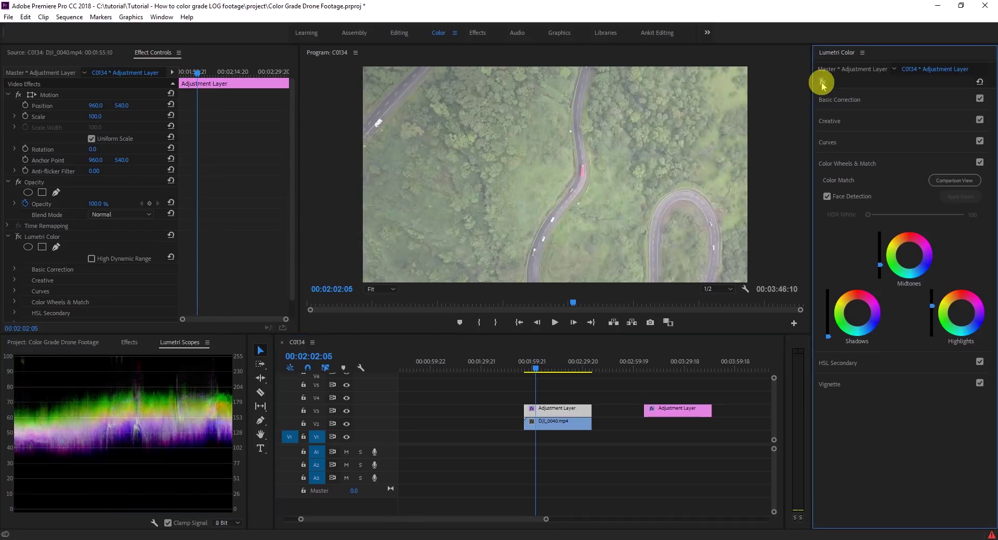
click(822, 83)
click(822, 83)
click(822, 82)
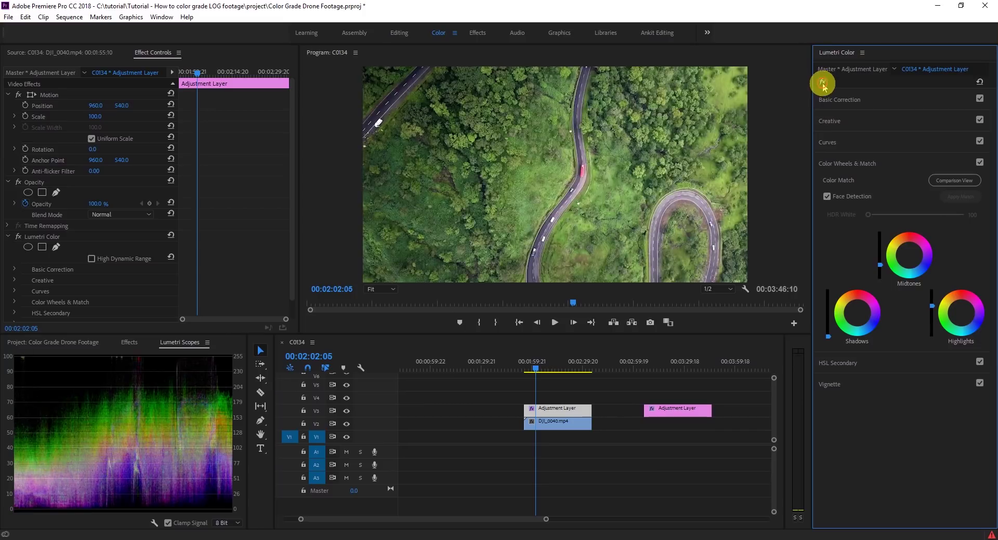
click(822, 83)
click(822, 83)
- Shape the white RGB curve into an S-curve, darkening lower tones and brightening highlights
click(838, 124)
click(834, 130)
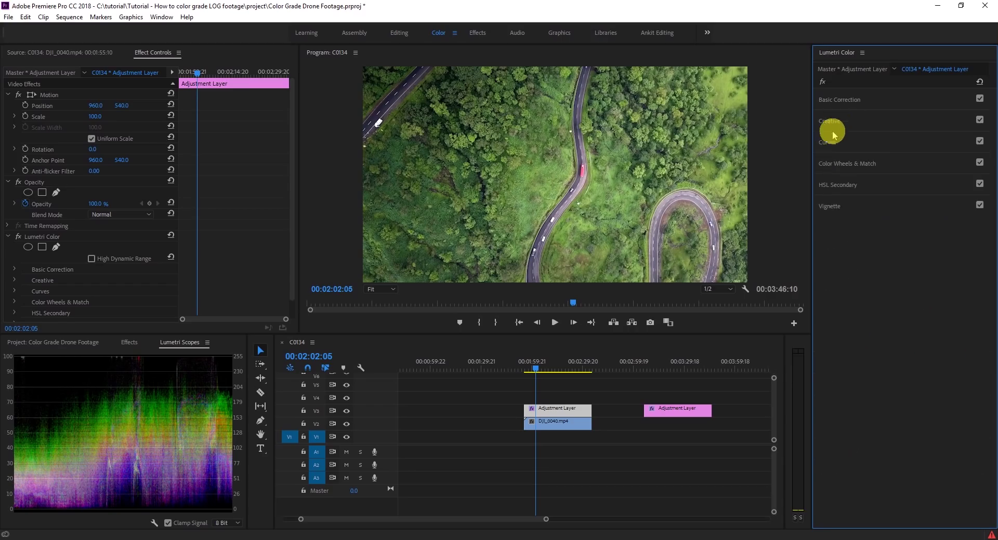
click(829, 144)
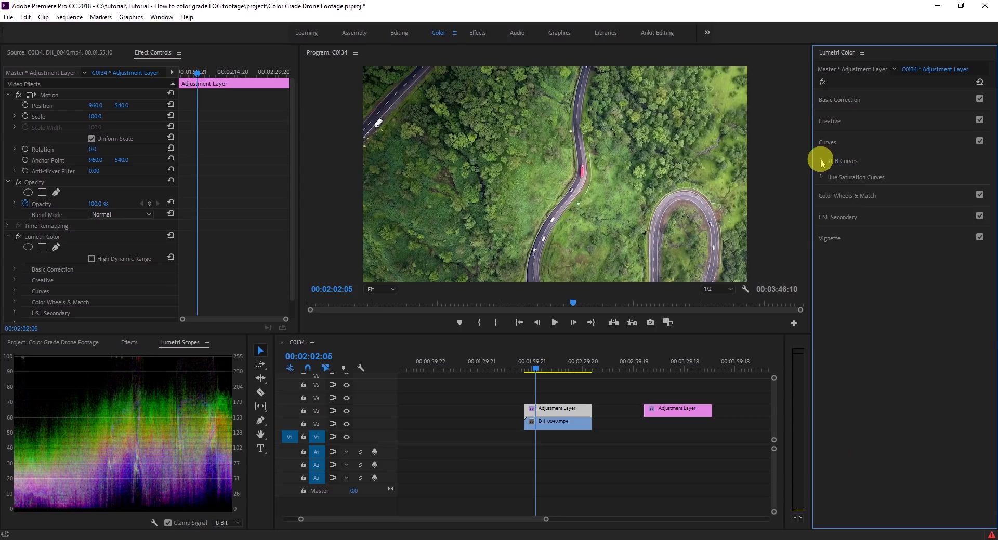
click(821, 161)
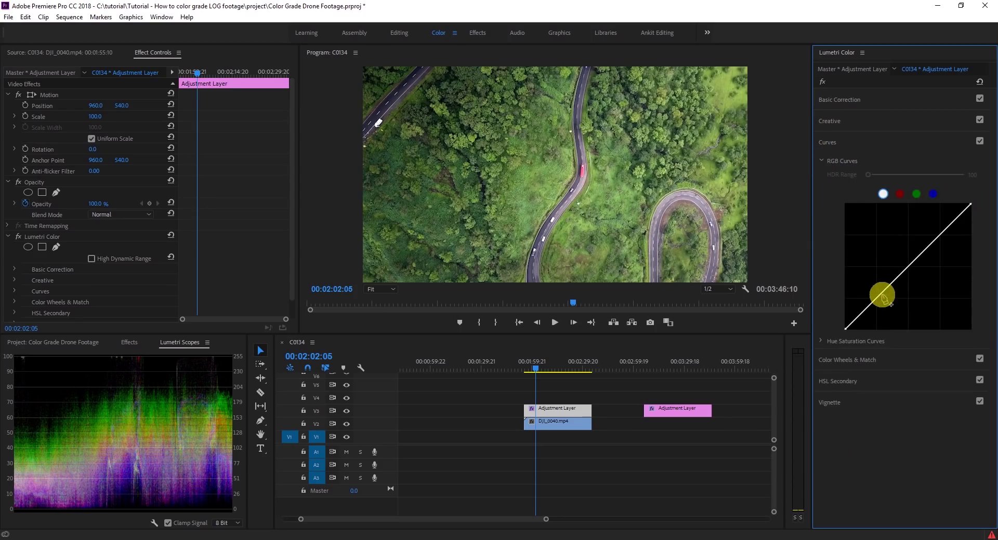
drag(882, 296, 884, 300)
drag(923, 252, 930, 242)
drag(970, 204, 969, 212)
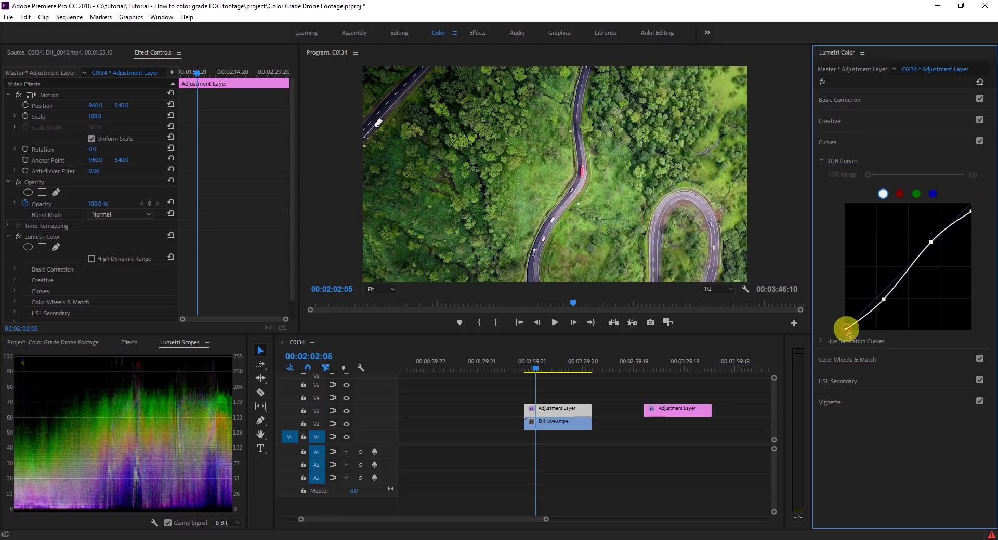
drag(846, 328, 846, 324)
drag(931, 242, 933, 242)
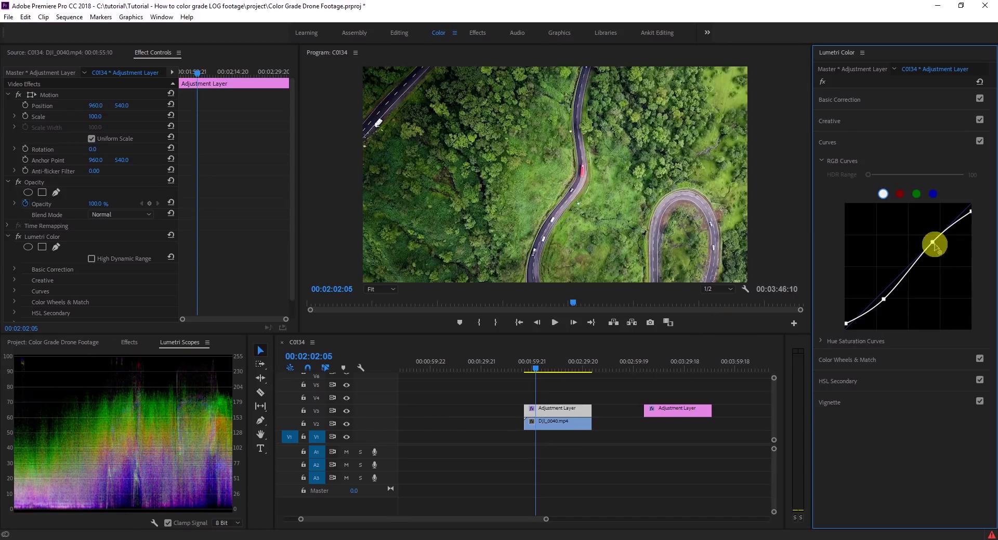
mouse_move(933, 242)
mouse_down()
mouse_move(918, 223)
mouse_move(943, 233)
mouse_up()
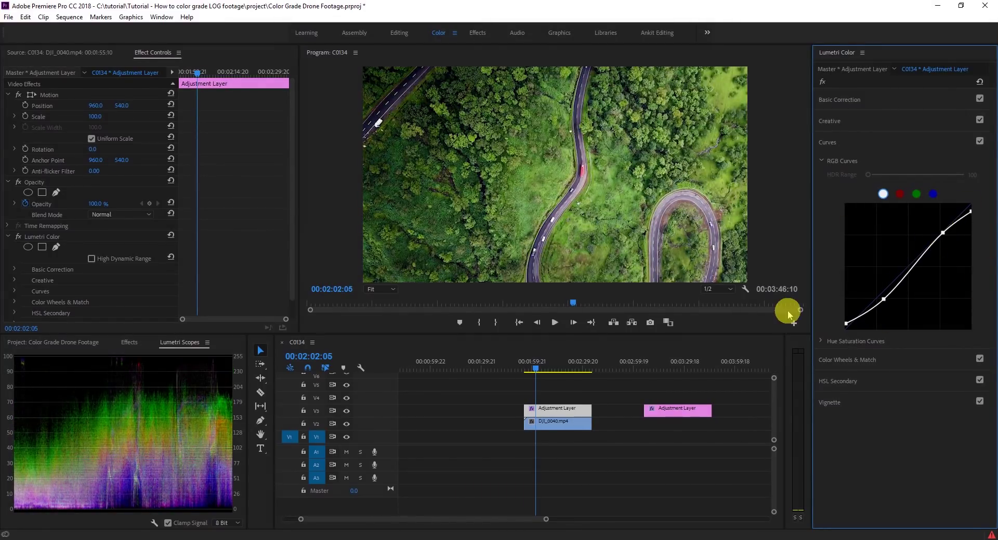
- Compare the grade via bypass, then load Base Lut.cube as the Lumetri Input LUT
click(823, 83)
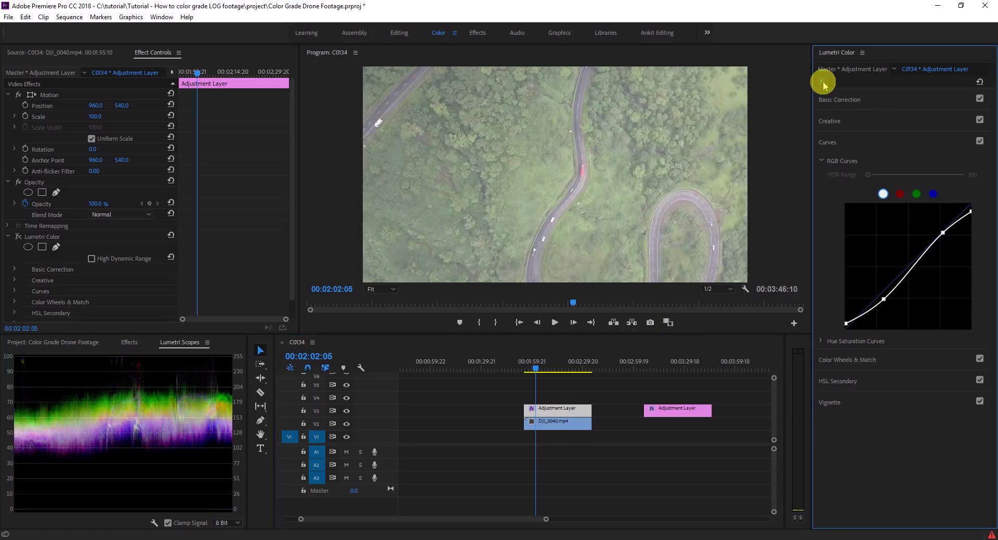
click(823, 82)
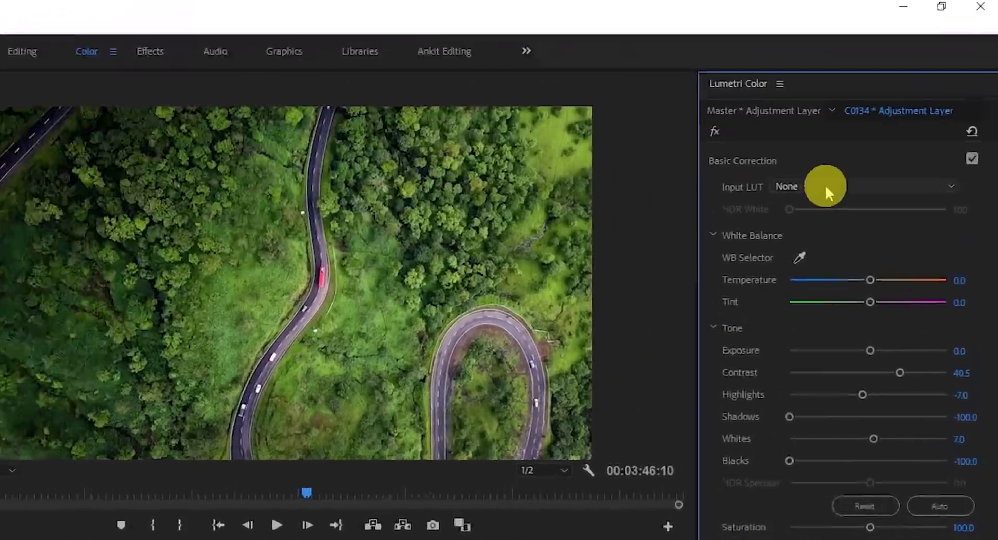
click(889, 115)
click(770, 291)
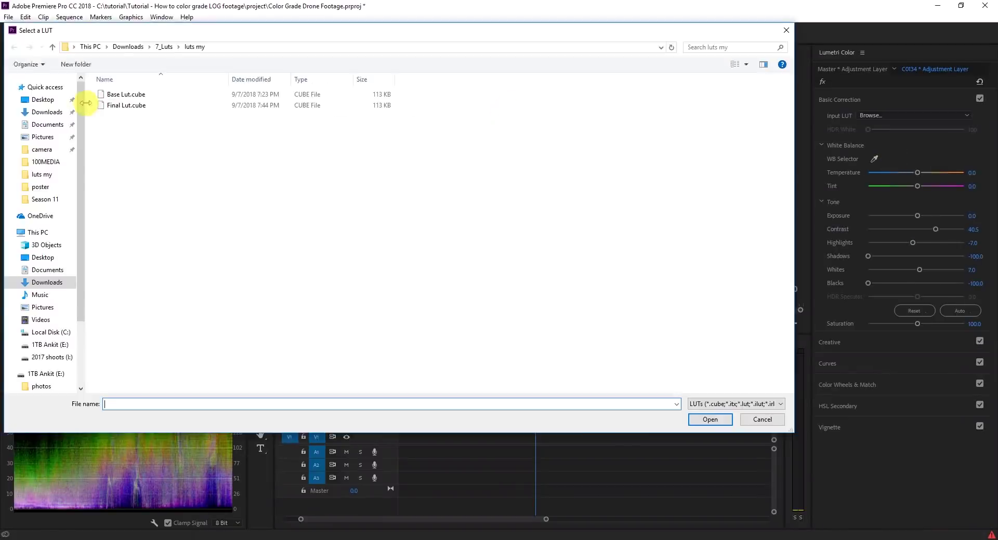
click(164, 95)
click(768, 481)
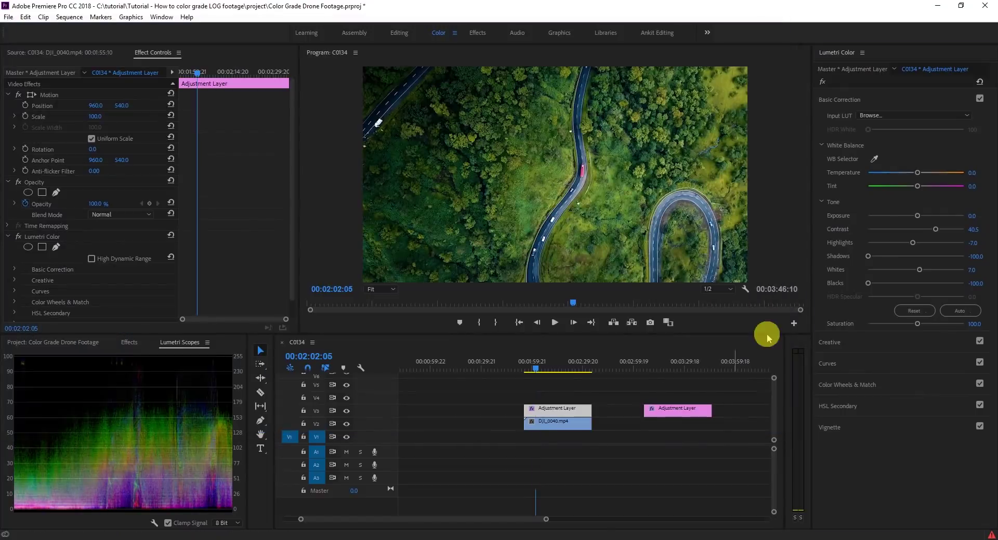
click(8, 237)
- Search 'lumet' in Effects and apply a second Lumetri Color to the adjustment layer
click(129, 342)
click(33, 356)
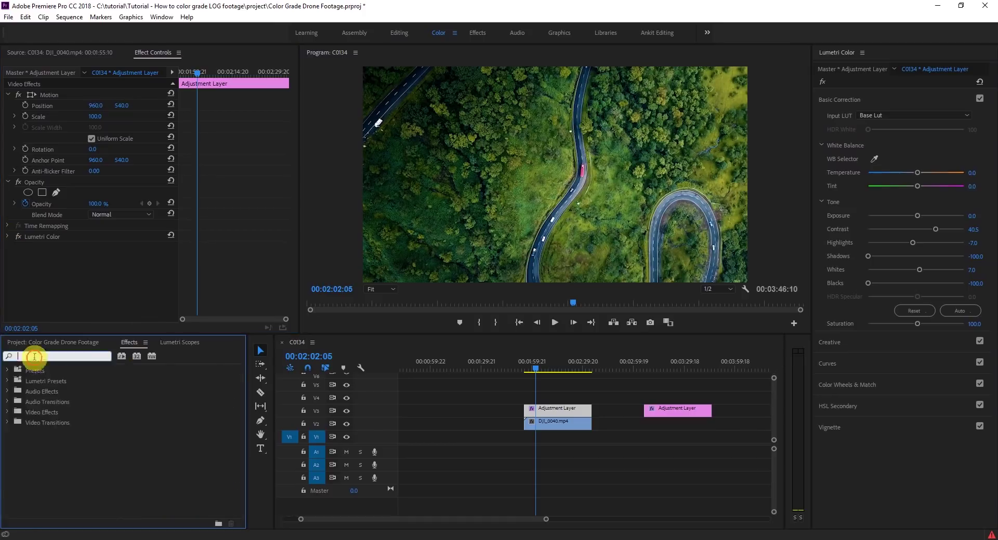
text(lumetri)
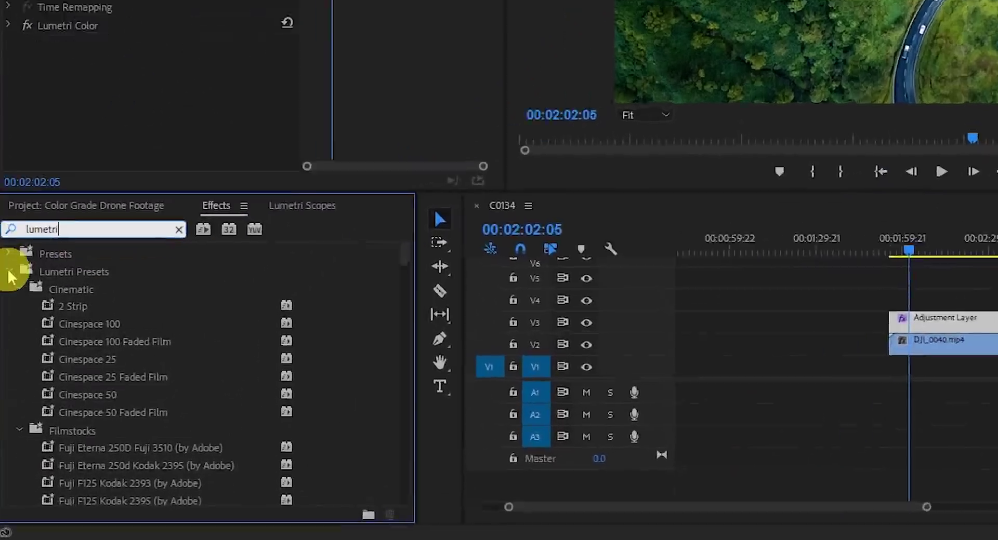
click(9, 381)
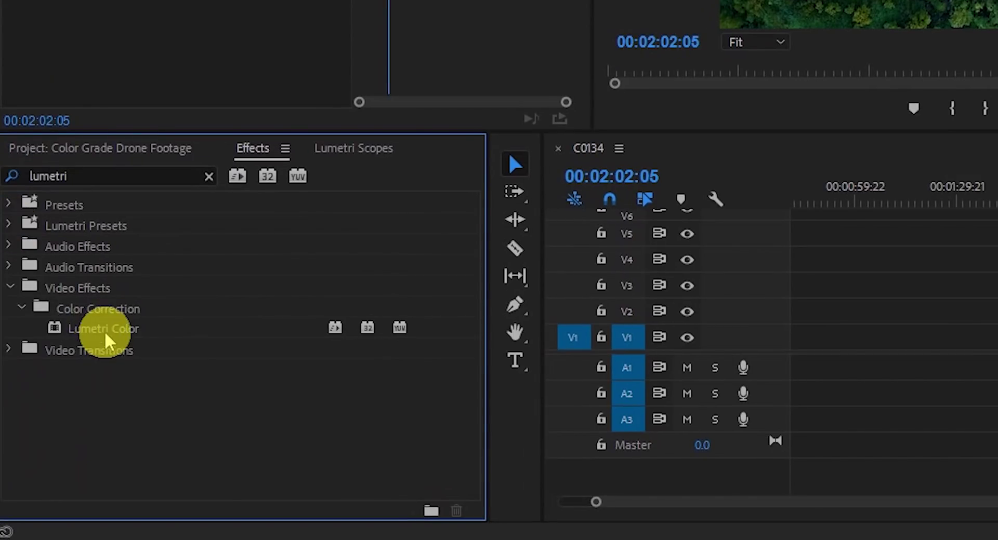
drag(54, 434, 360, 426)
drag(541, 314, 907, 285)
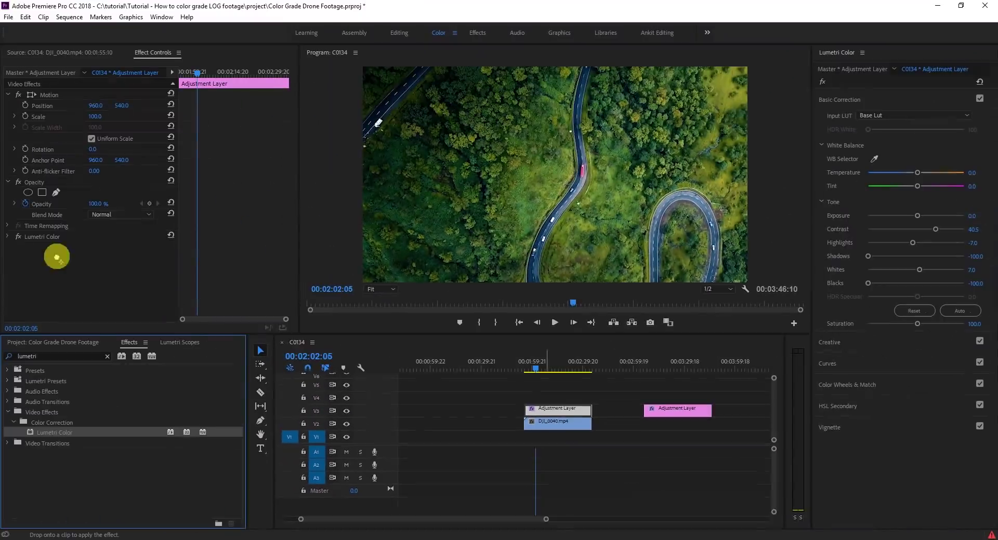
click(8, 248)
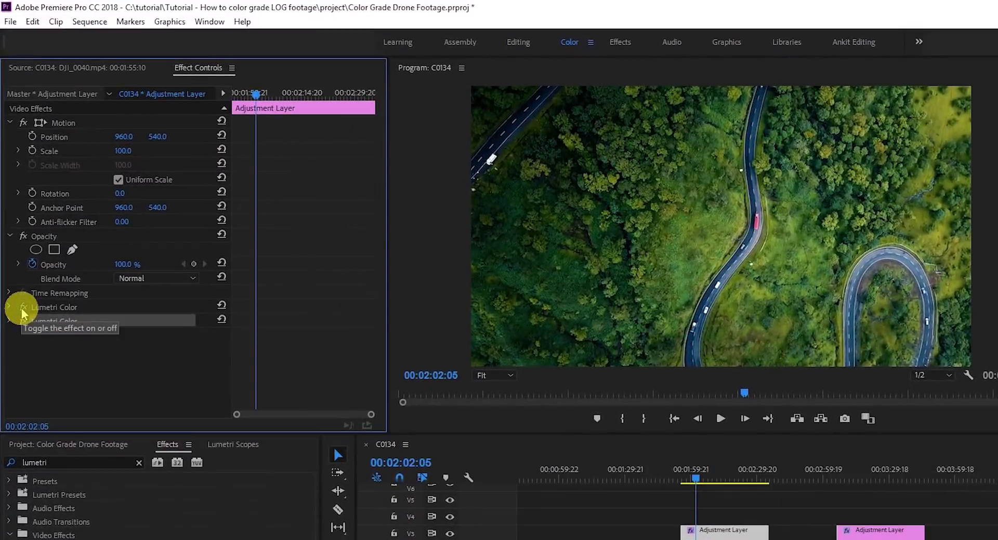
click(22, 310)
click(22, 310)
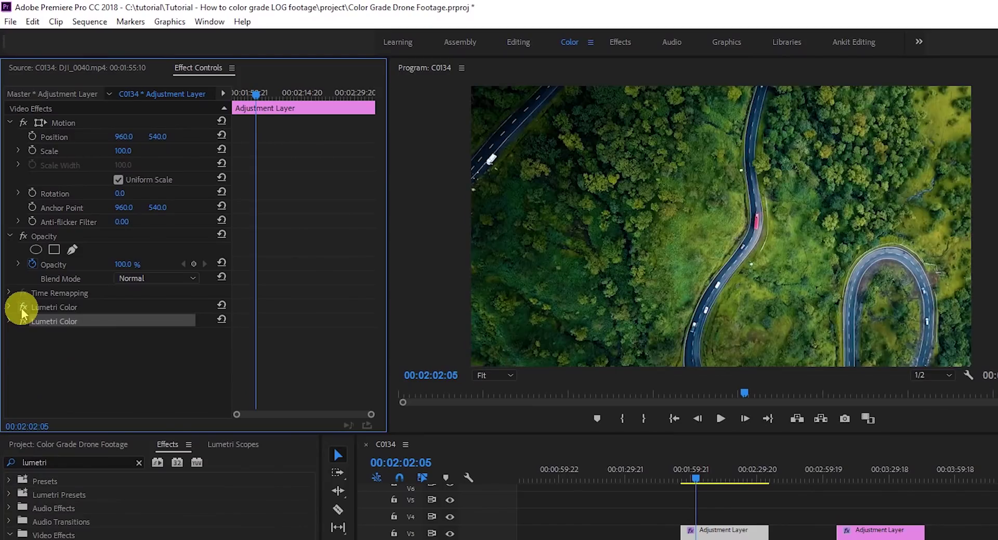
- Rename the first Lumetri Color effect to 'Base Grade'
right_click(62, 307)
click(117, 318)
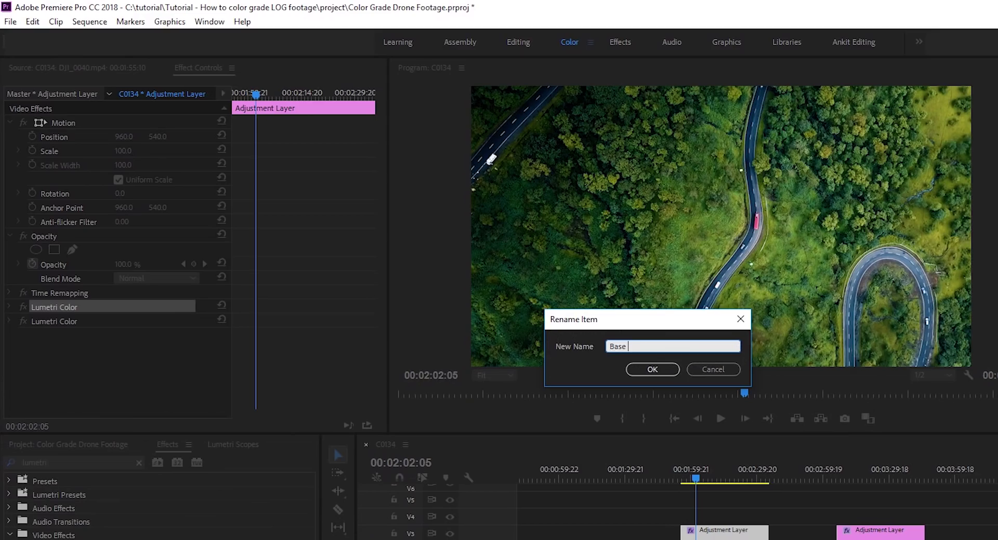
text(Base Grade)
key(Return)
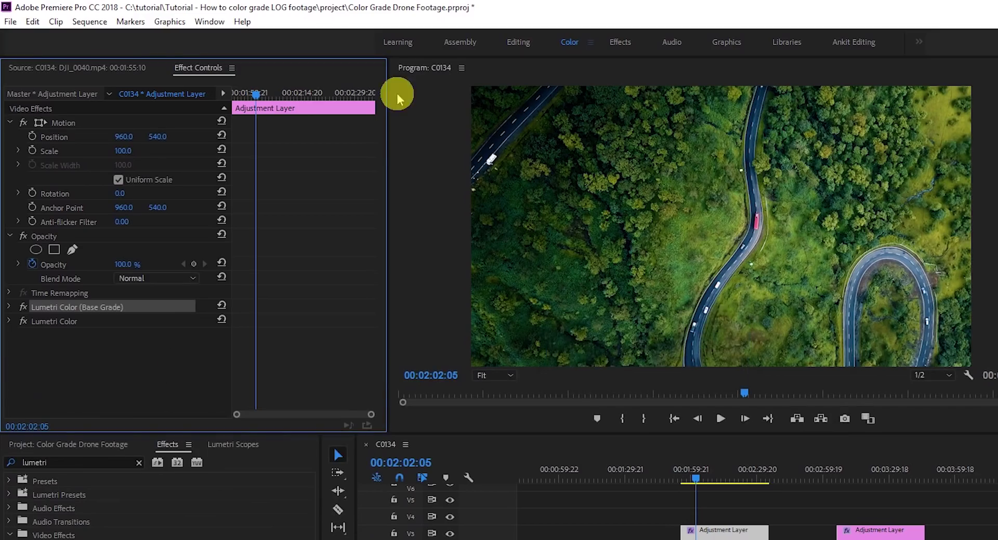
click(8, 322)
- Load Final Lut.cube as the second Lumetri Color's Creative Look
click(18, 377)
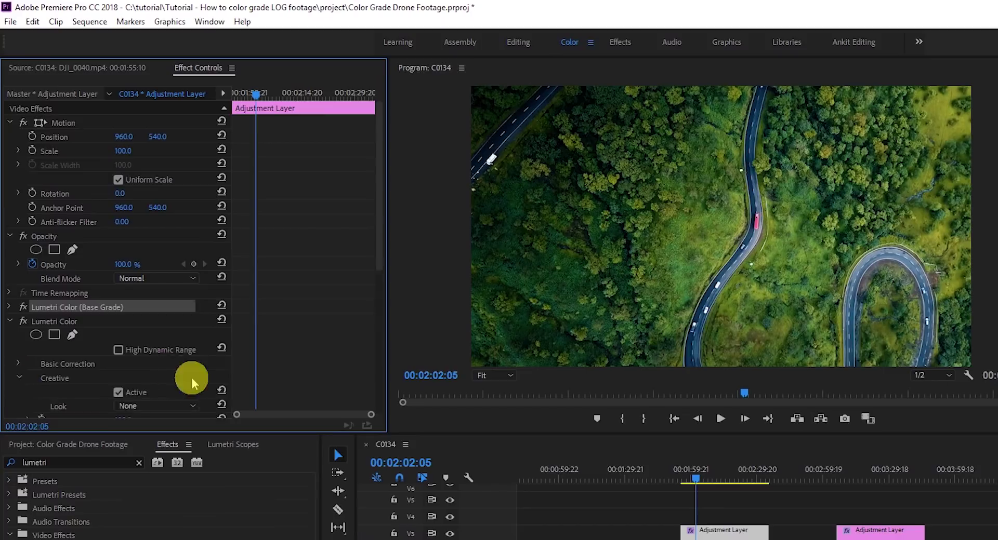
scroll(177, 376, down, 3)
click(161, 366)
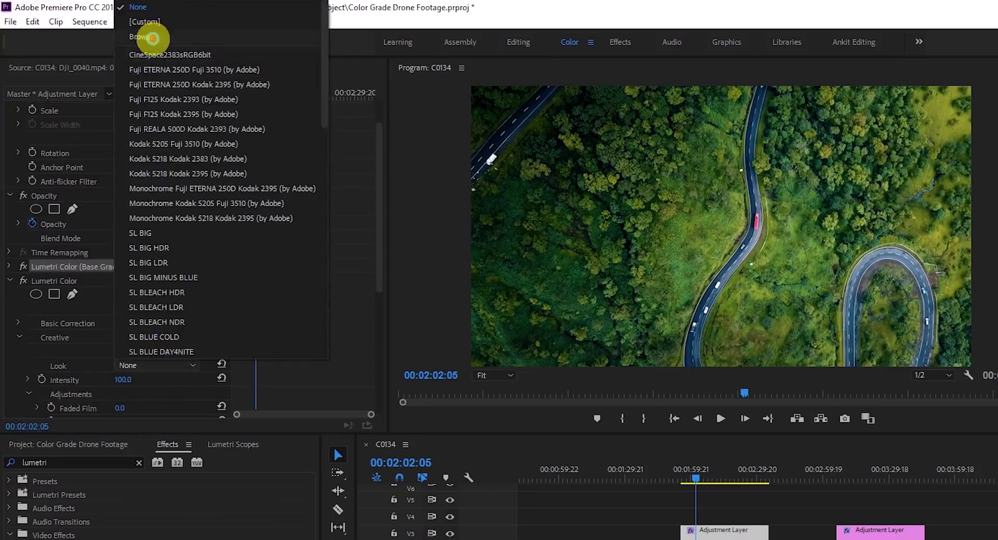
click(152, 37)
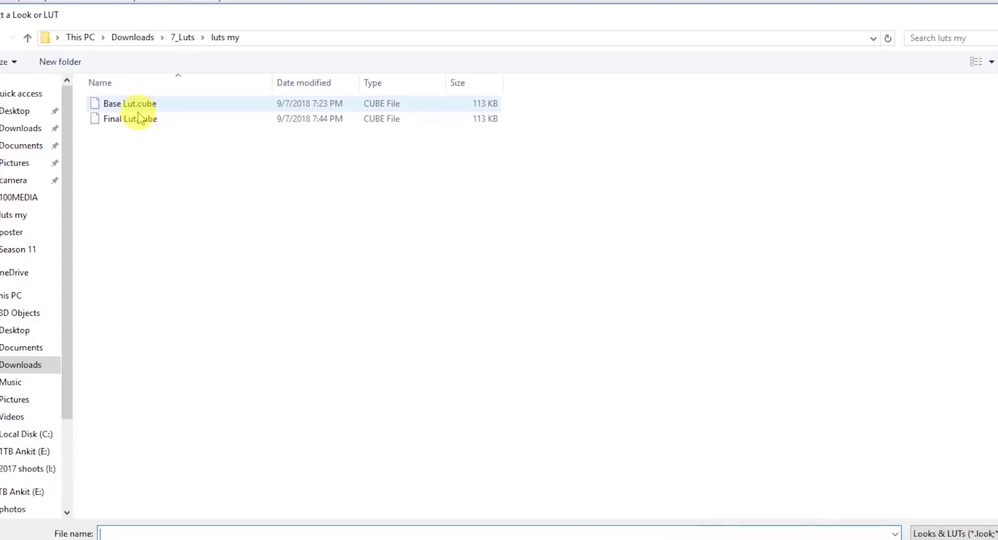
click(167, 138)
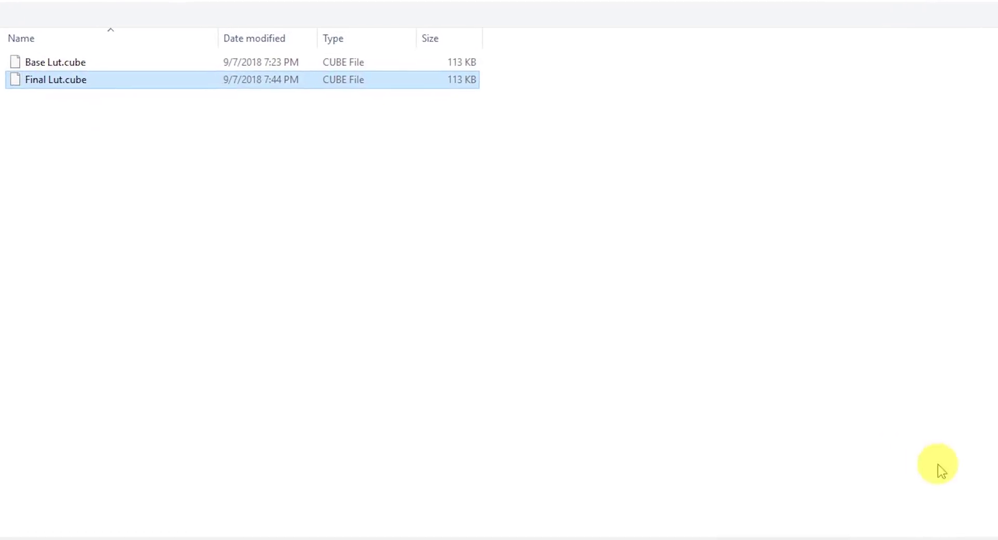
key(Return)
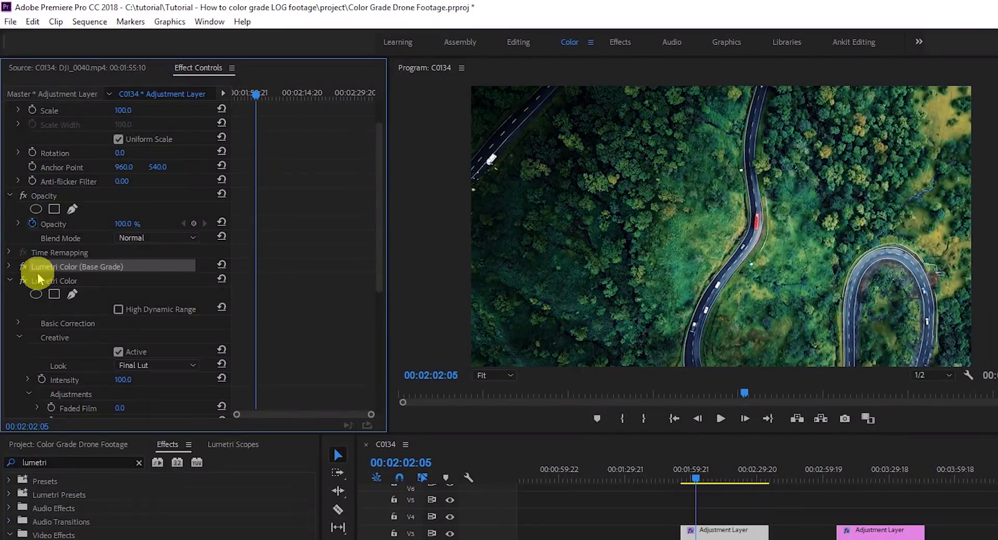
- Set the Creative Look Intensity to 75
scroll(37, 273, down, 3)
click(126, 307)
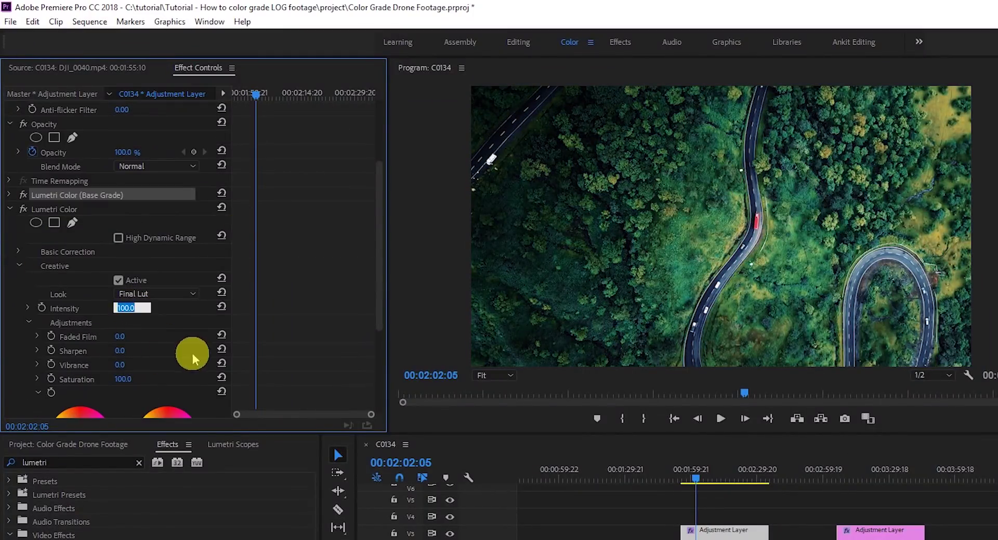
text(80)
click(197, 343)
drag(130, 312, 117, 312)
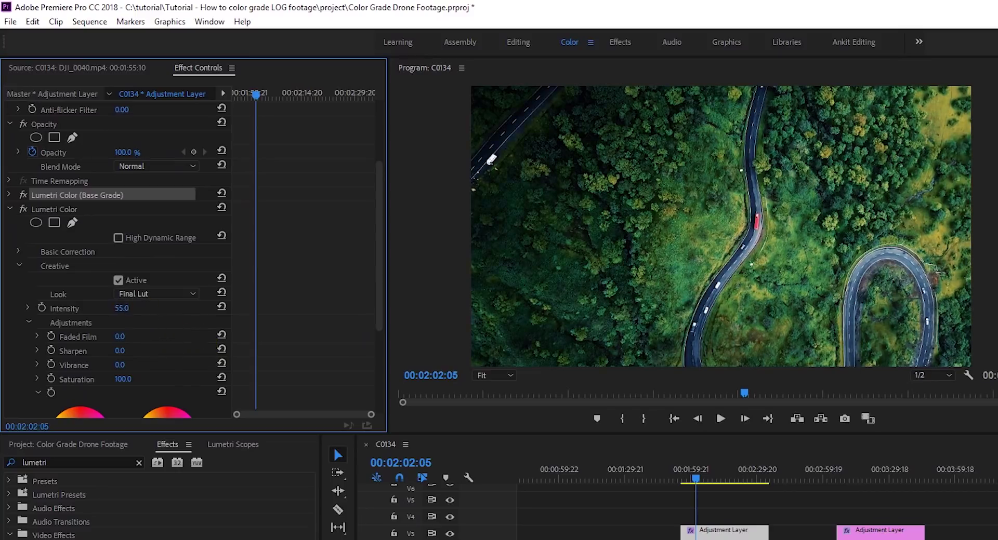
click(132, 308)
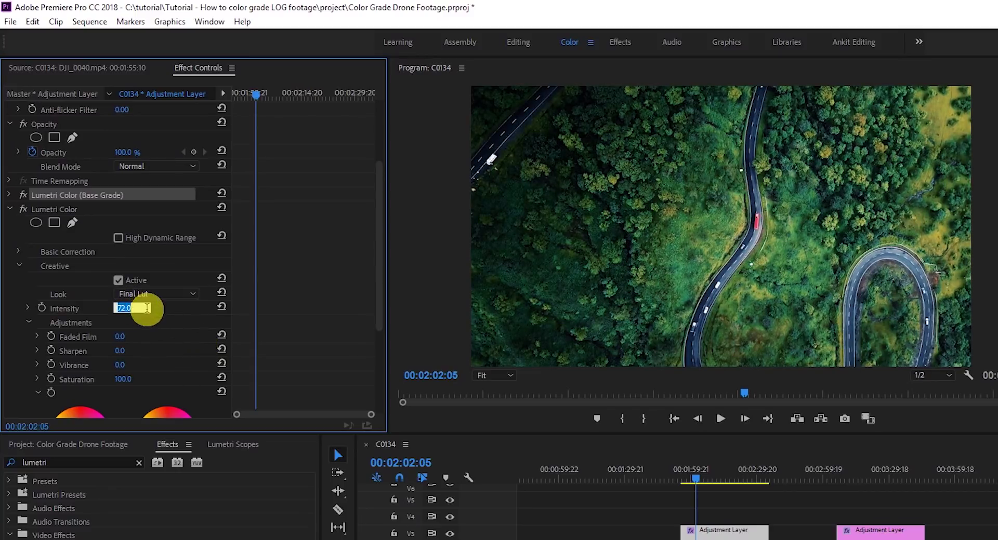
text(75)
key(Return)
drag(384, 310, 216, 216)
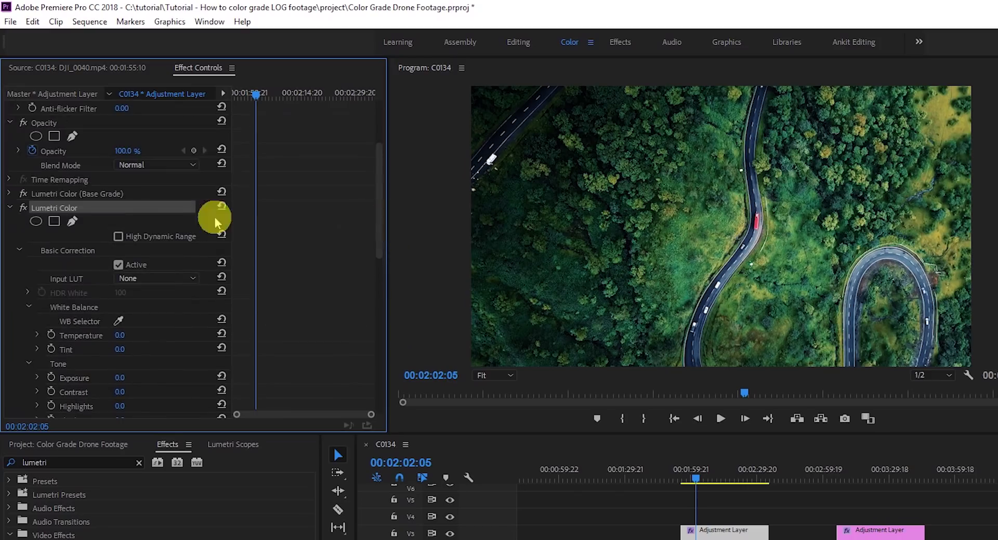
- Warm Base Grade's Temperature to 10 and set its Shadows to -71
click(9, 194)
click(19, 237)
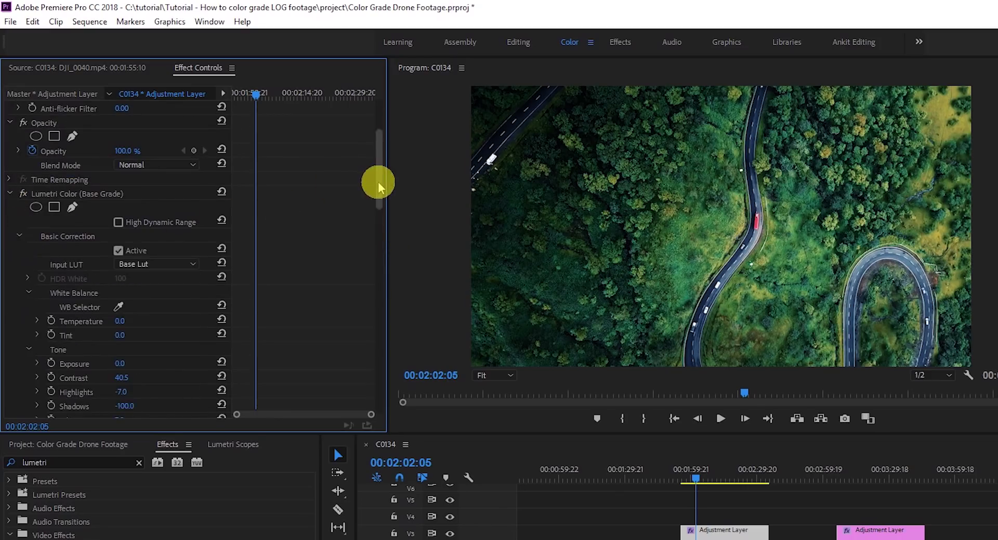
drag(379, 184, 372, 215)
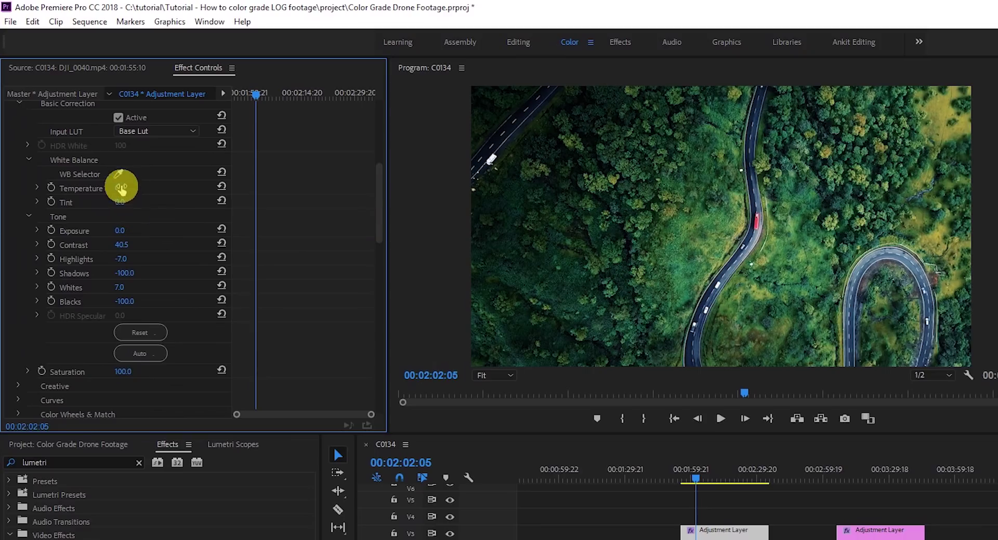
drag(119, 189, 127, 188)
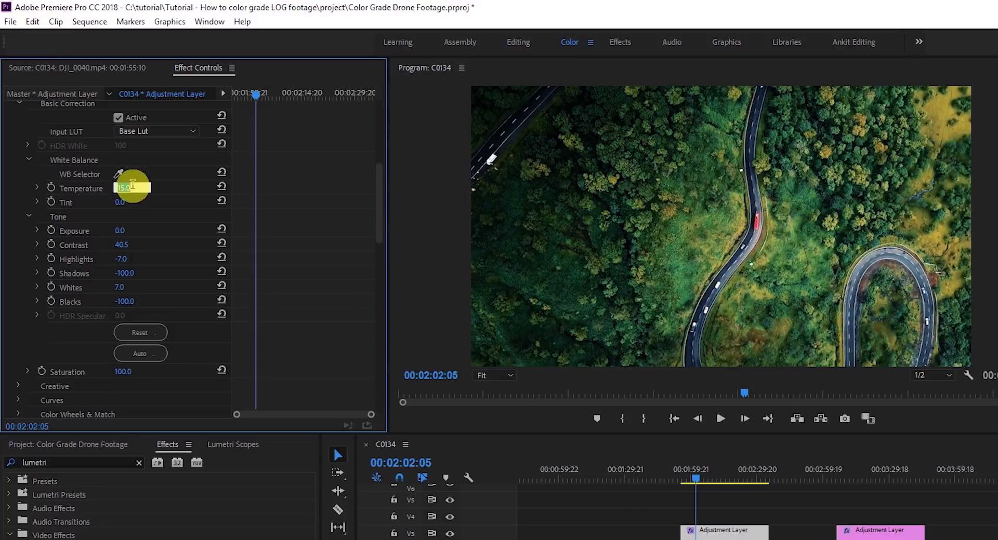
click(119, 285)
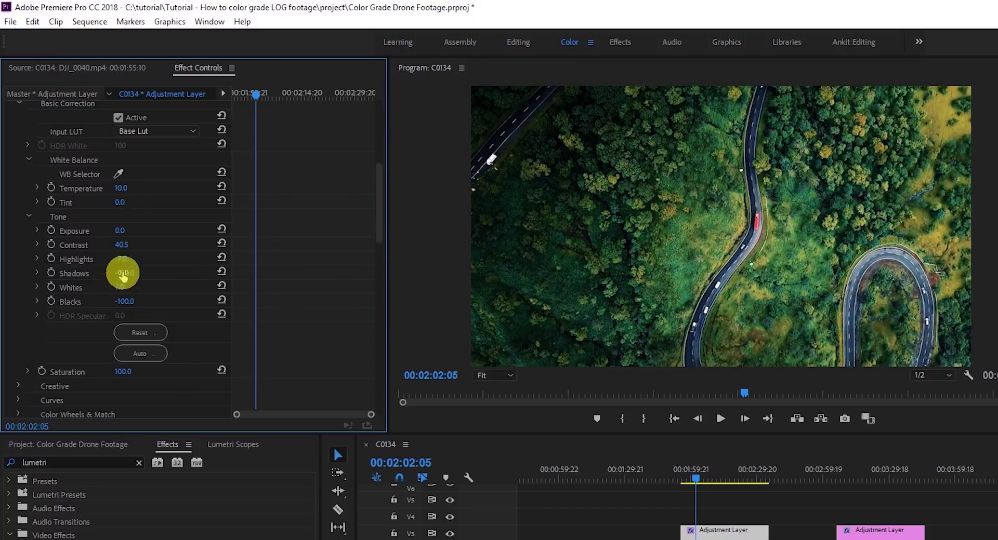
drag(122, 274, 118, 273)
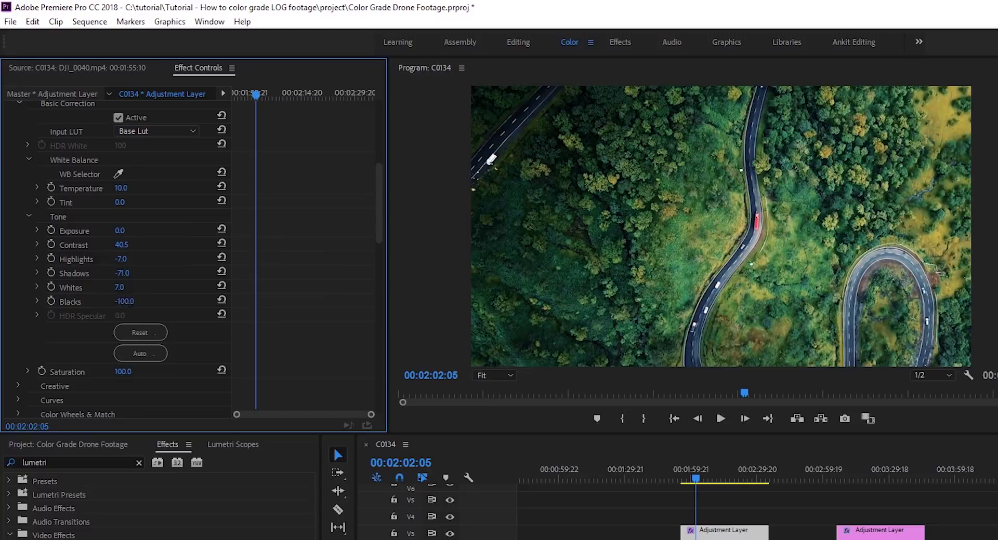
- With Lumetri Scopes showing, set Base Grade Shadows to -84 and Blacks to -69
click(221, 447)
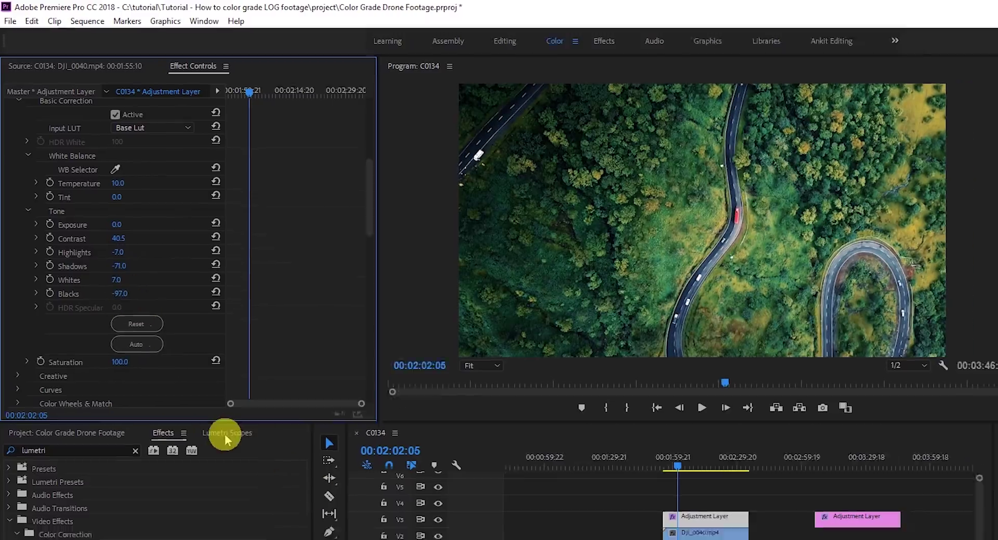
click(228, 445)
drag(104, 233, 494, 156)
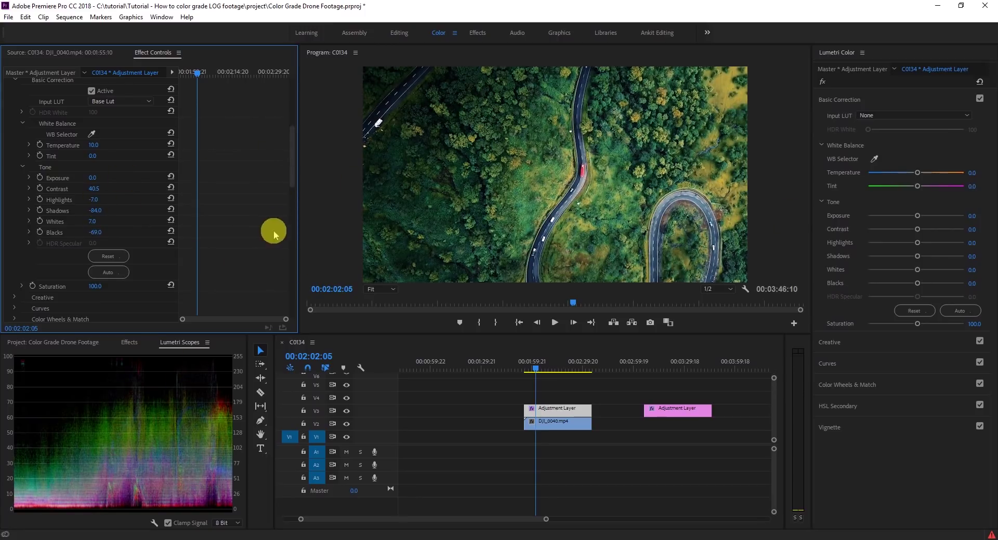
drag(291, 168, 286, 262)
- Rename the second Lumetri Color effect to 'Final'
right_click(50, 155)
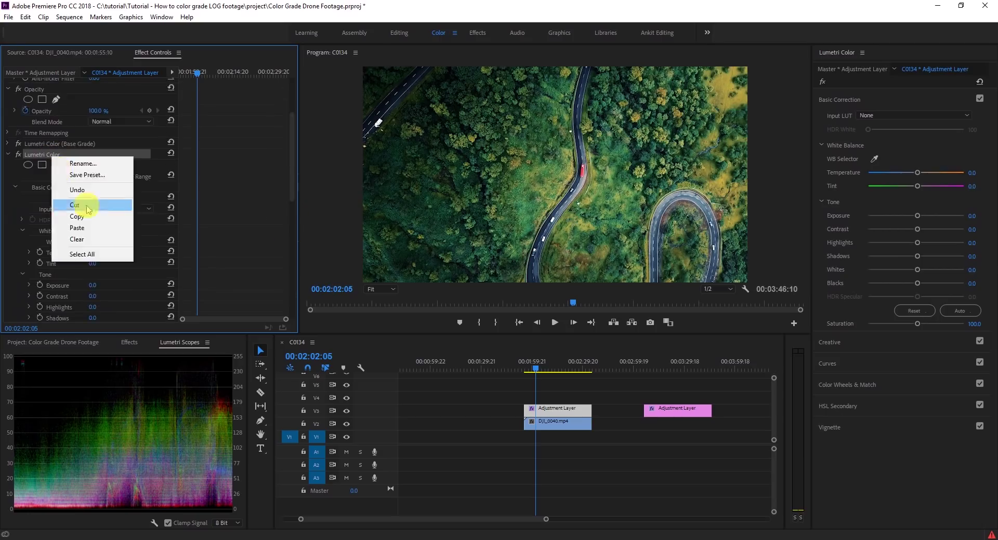
click(62, 164)
text(Final)
key(Return)
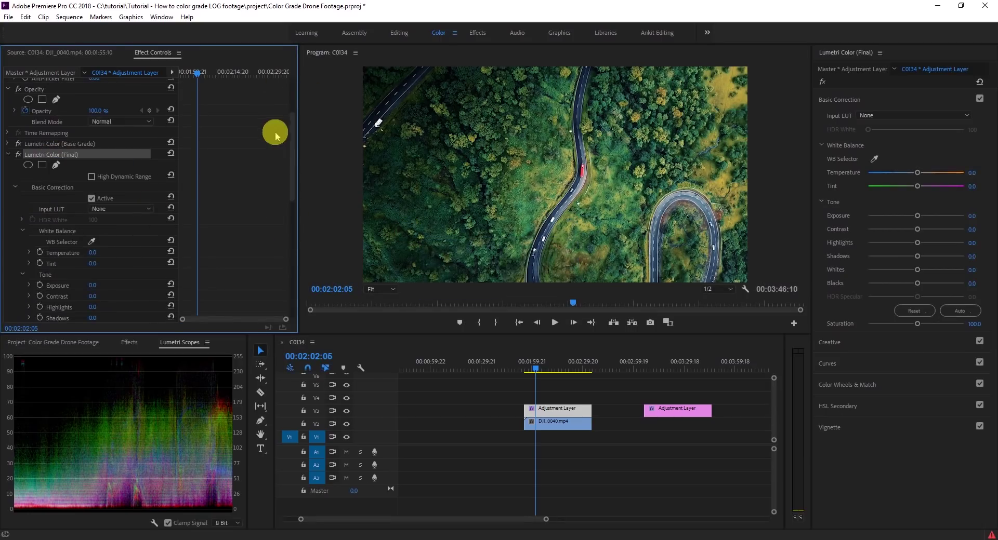
- Give the Final grade's Creative look a Faded Film of 11, then collapse its settings
drag(290, 150, 295, 208)
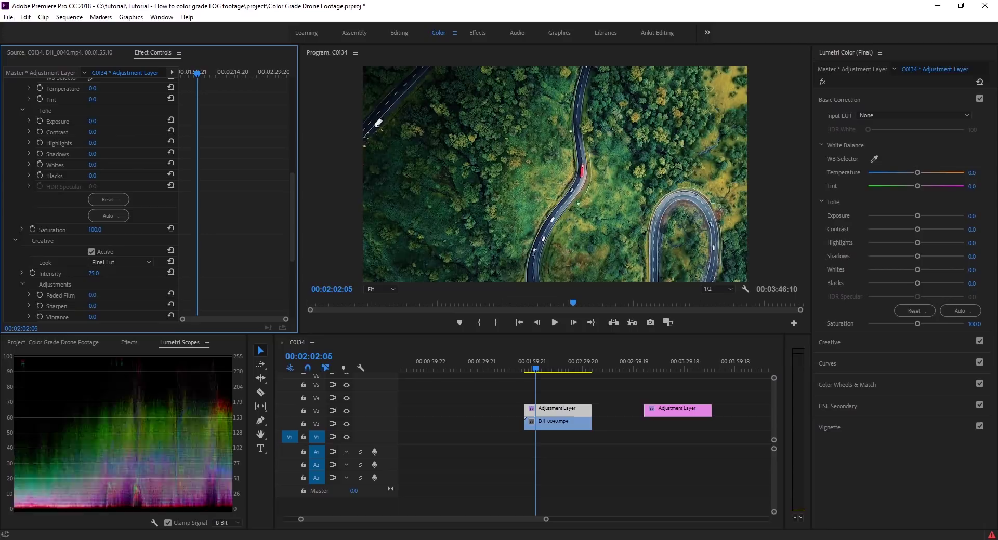
drag(93, 296, 98, 295)
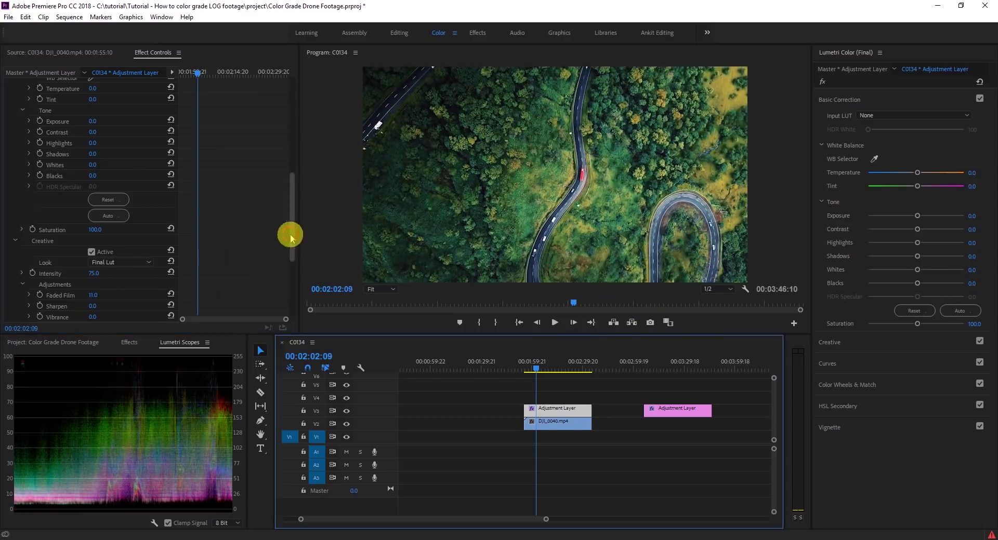
drag(289, 234, 301, 131)
click(8, 248)
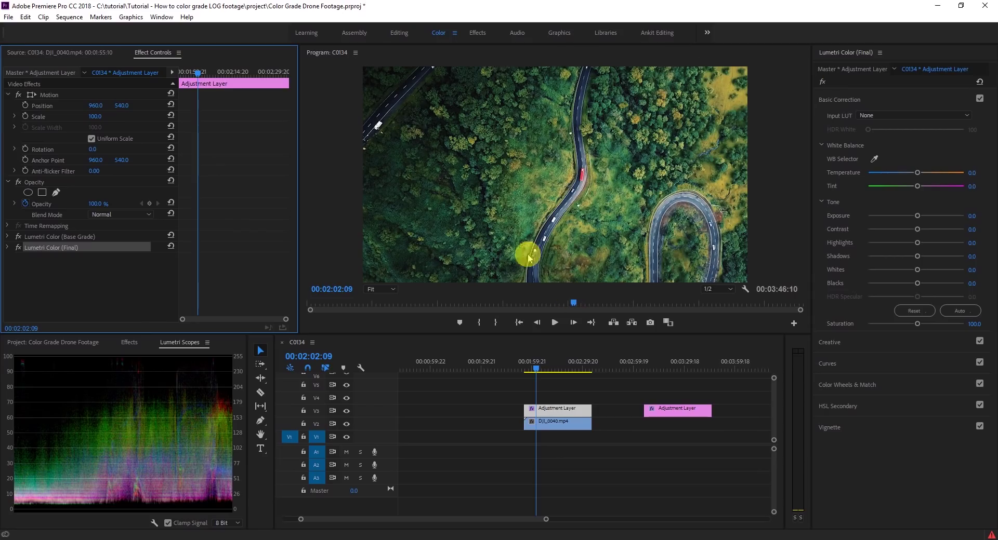
- Apply another Lumetri Color to the adjustment layer and shrink the preview to 25%
click(324, 234)
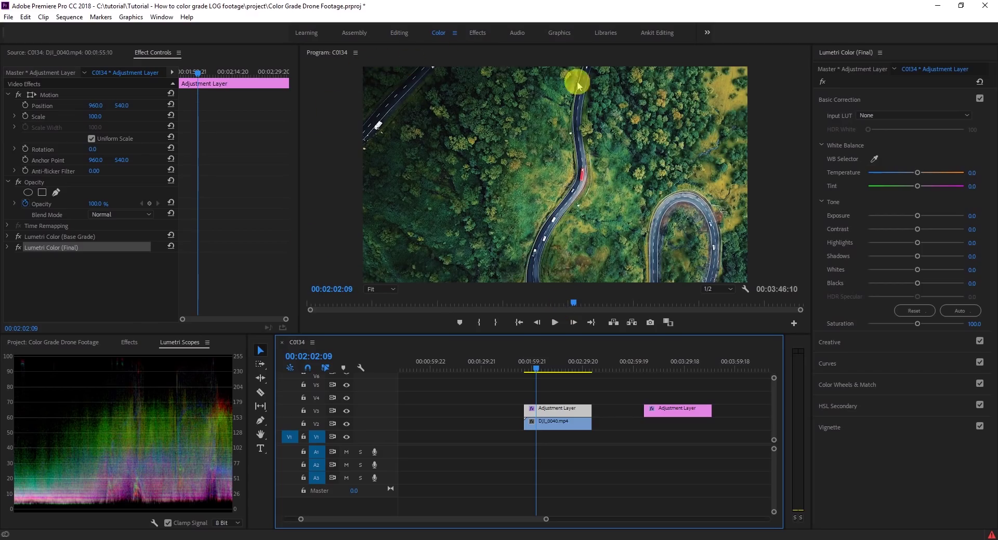
click(130, 342)
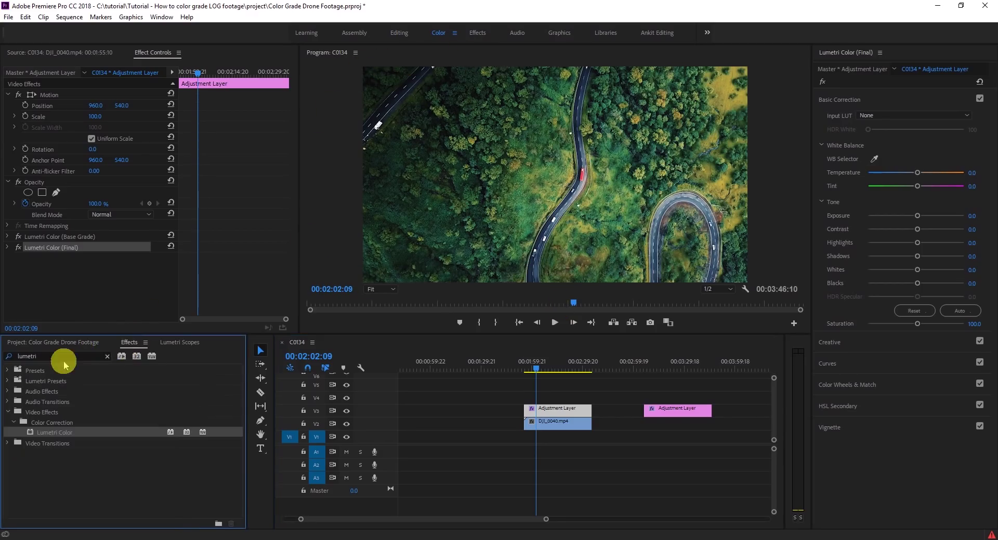
drag(60, 436, 526, 408)
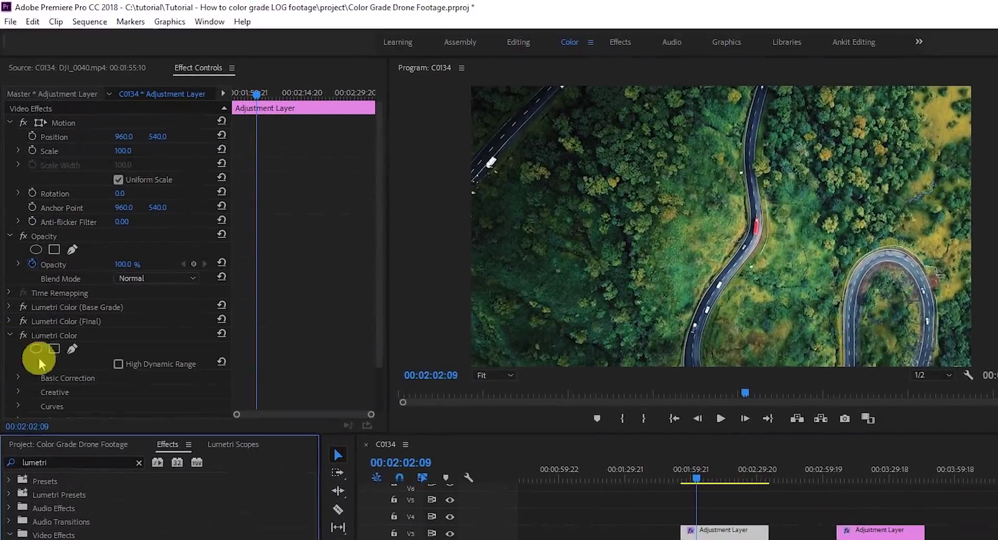
click(495, 375)
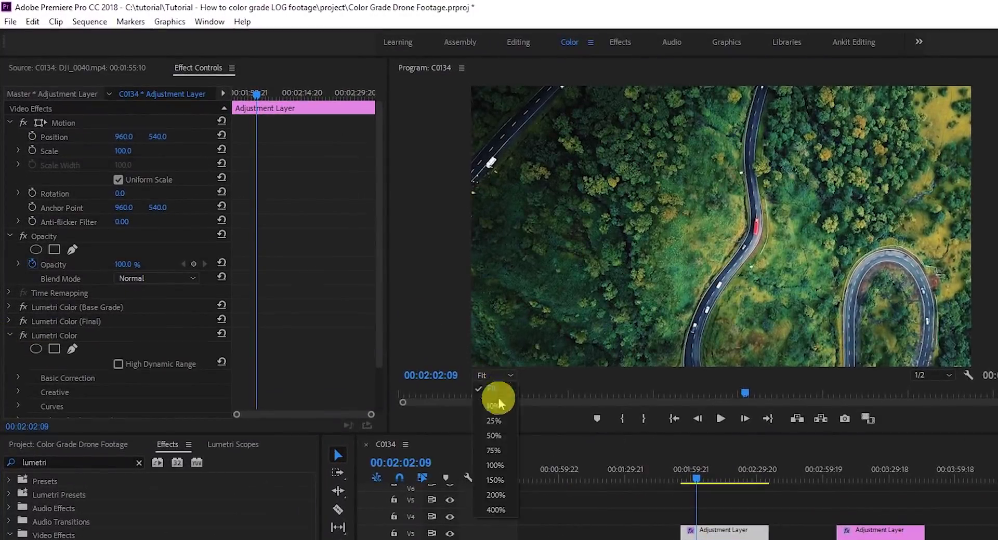
click(494, 419)
- Draw a rectangle mask over the left of the frame, tilt it into a quadrilateral, and feather it to 257
click(54, 349)
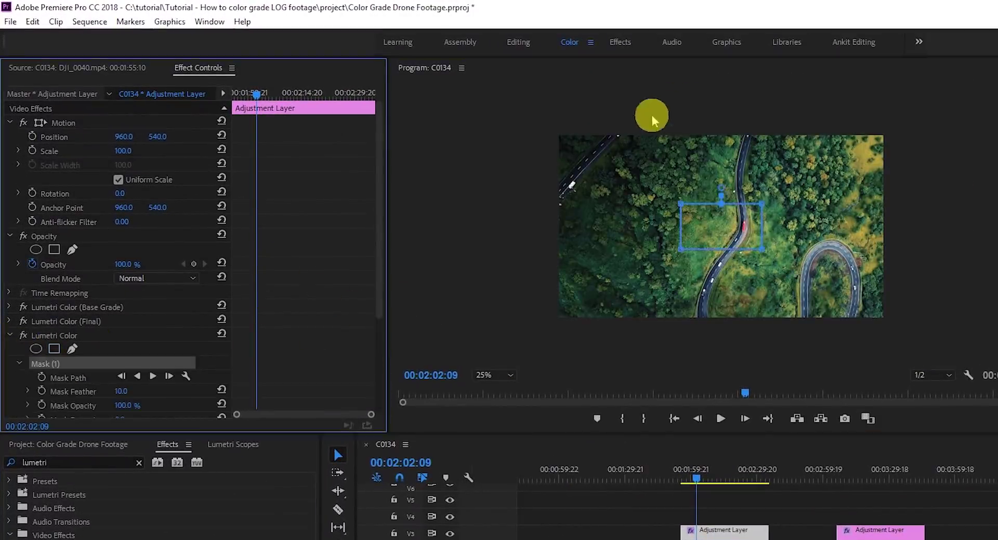
drag(648, 116, 767, 358)
drag(535, 134, 512, 350)
drag(618, 90, 671, 89)
drag(767, 358, 666, 351)
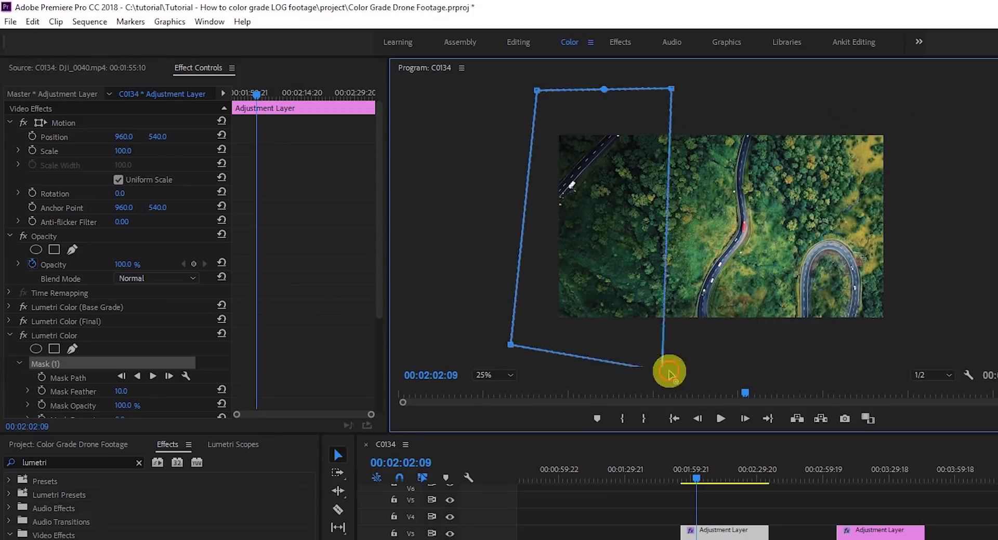
drag(512, 350, 511, 345)
drag(122, 397, 210, 397)
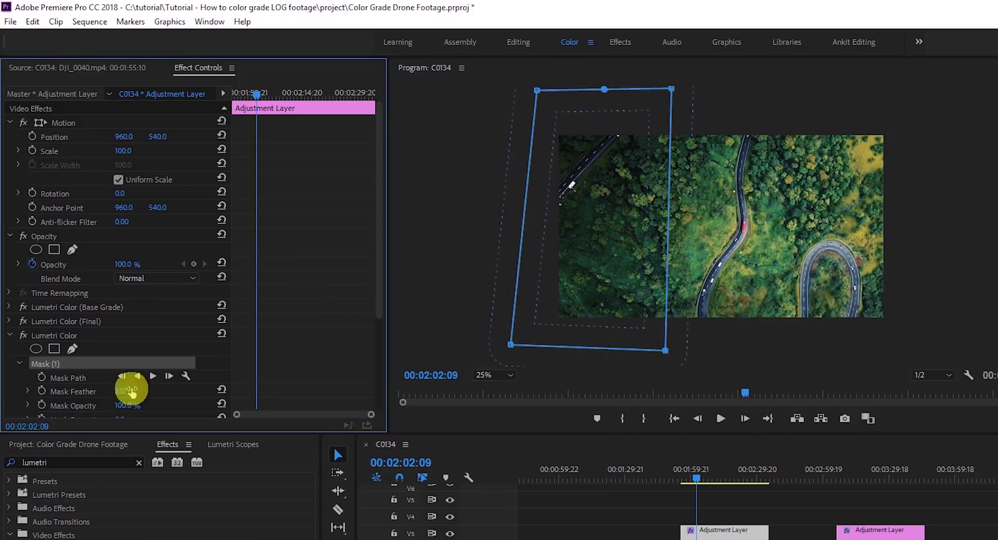
- Raise Exposure to 1.0 inside the mask, toggling the effect off and on to compare
drag(377, 244, 372, 303)
click(18, 328)
drag(379, 239, 376, 306)
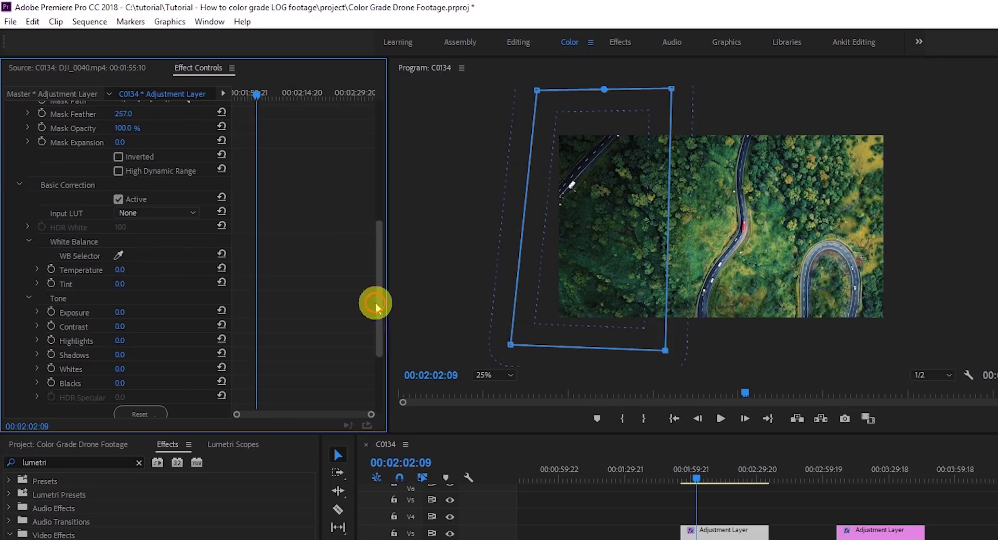
drag(116, 312, 137, 313)
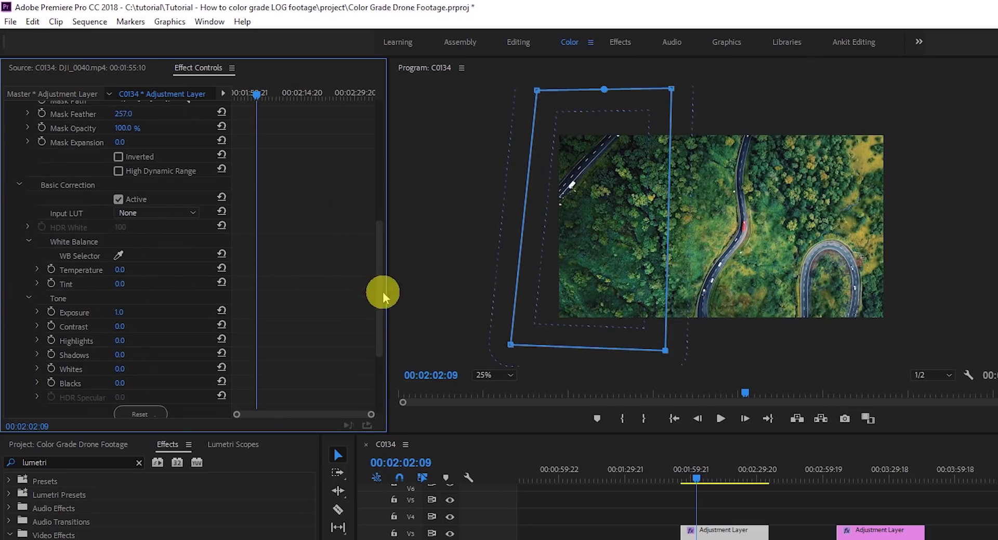
drag(383, 292, 385, 151)
click(23, 336)
click(23, 335)
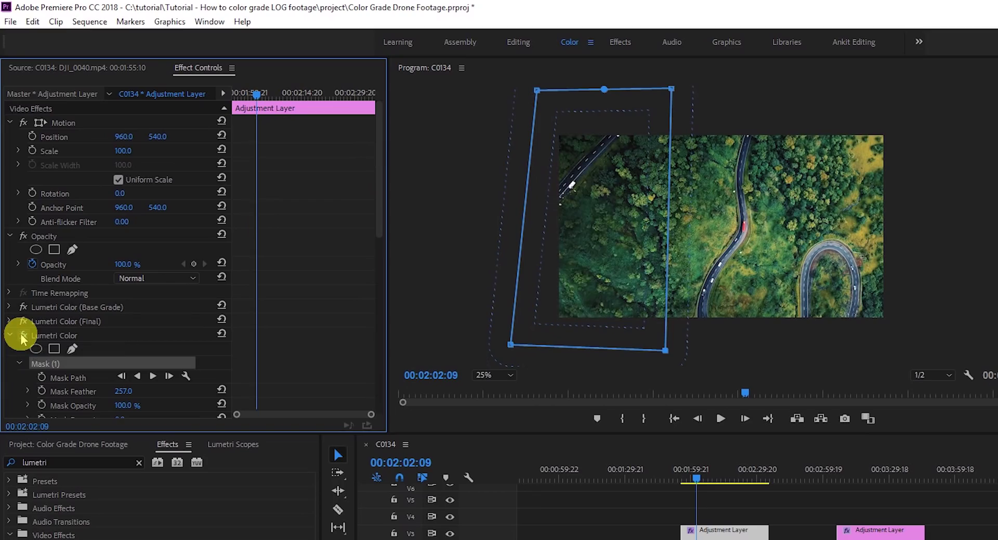
- Set the Final grade's vignette to Amount -5, Midpoint 100, Roundness 99, Feather 100, comparing on and off
click(10, 336)
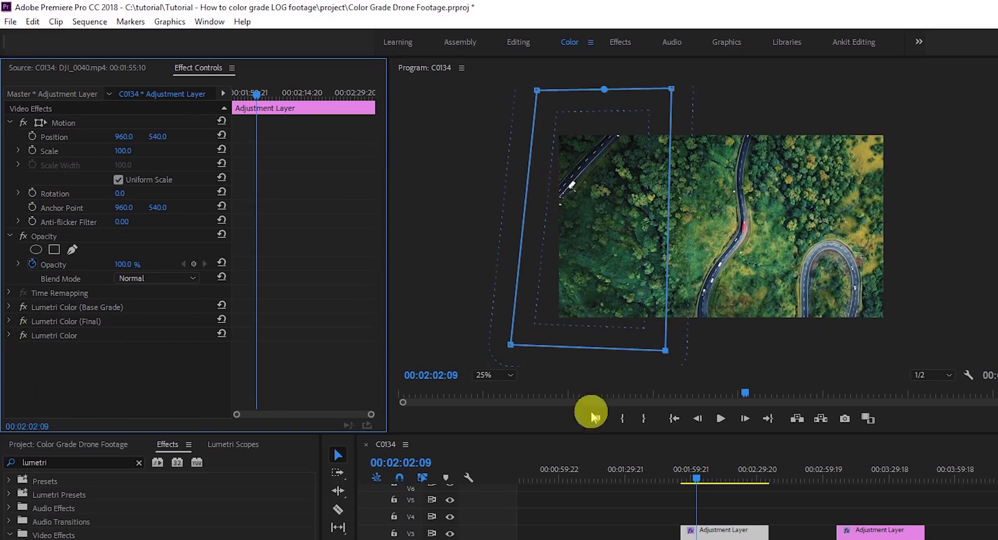
click(8, 321)
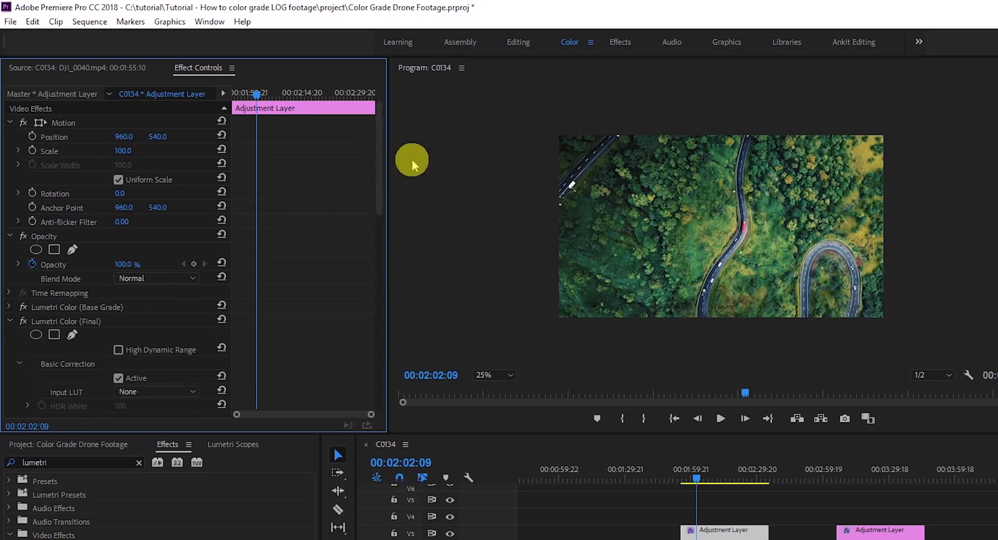
drag(379, 191, 367, 427)
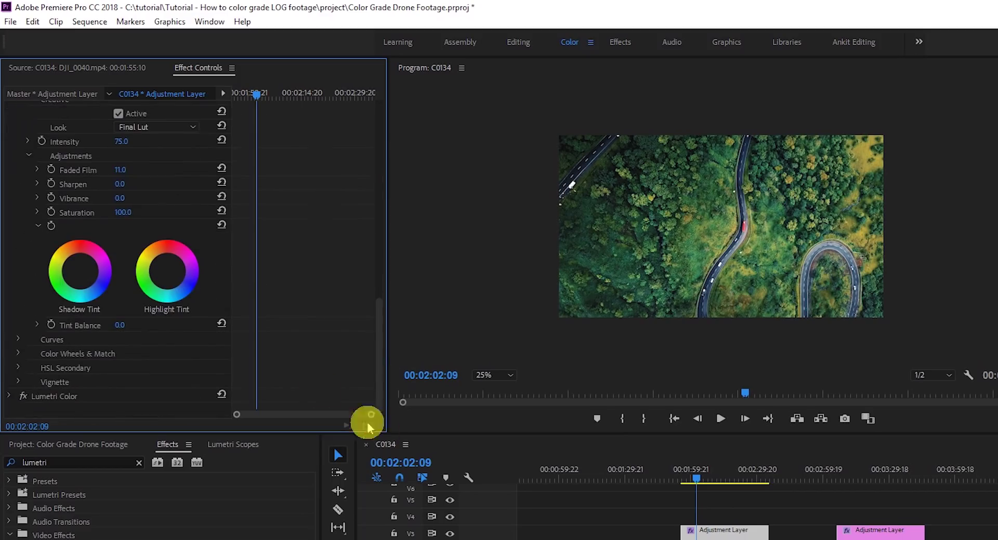
click(84, 383)
drag(378, 317, 381, 388)
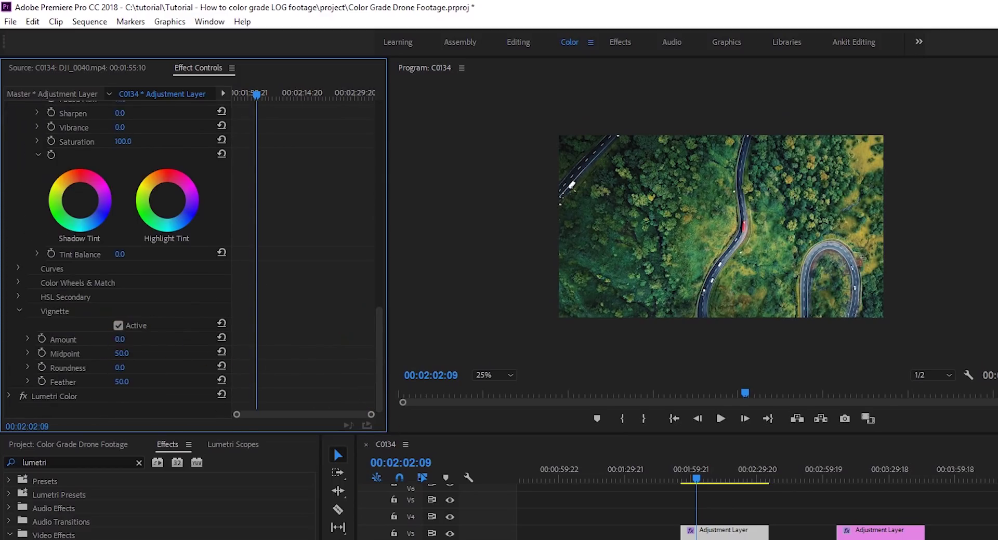
drag(123, 339, 136, 381)
click(118, 325)
click(118, 326)
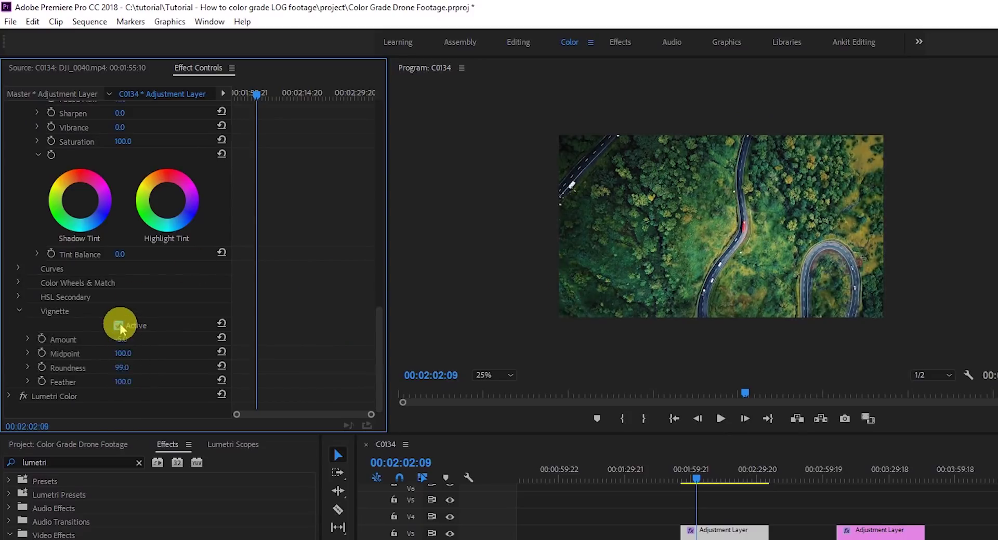
drag(291, 247, 288, 127)
- Search effects for 'crop' and apply the Crop Ankit letterbox preset to the adjustment layer
click(7, 208)
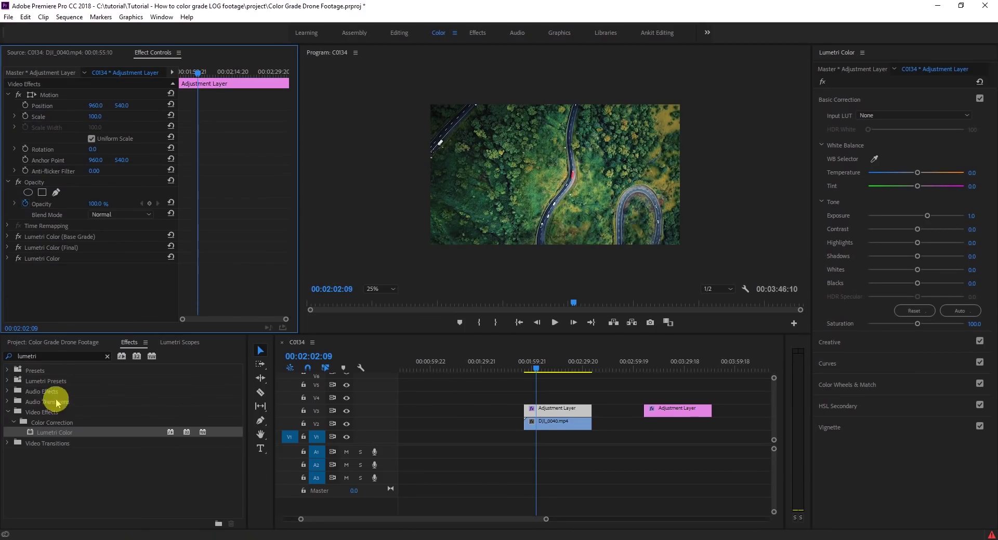
drag(44, 357, 7, 358)
text(crop)
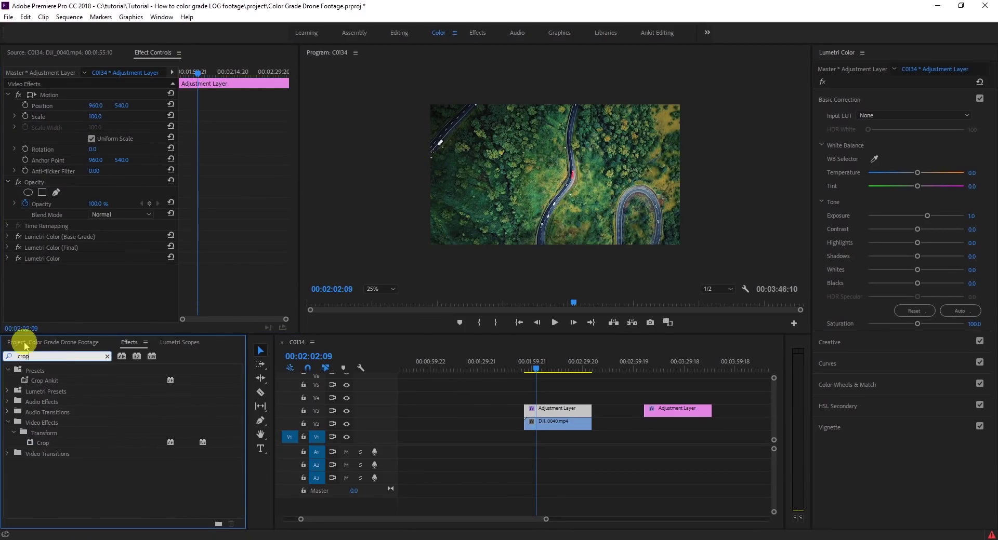
drag(77, 380, 551, 412)
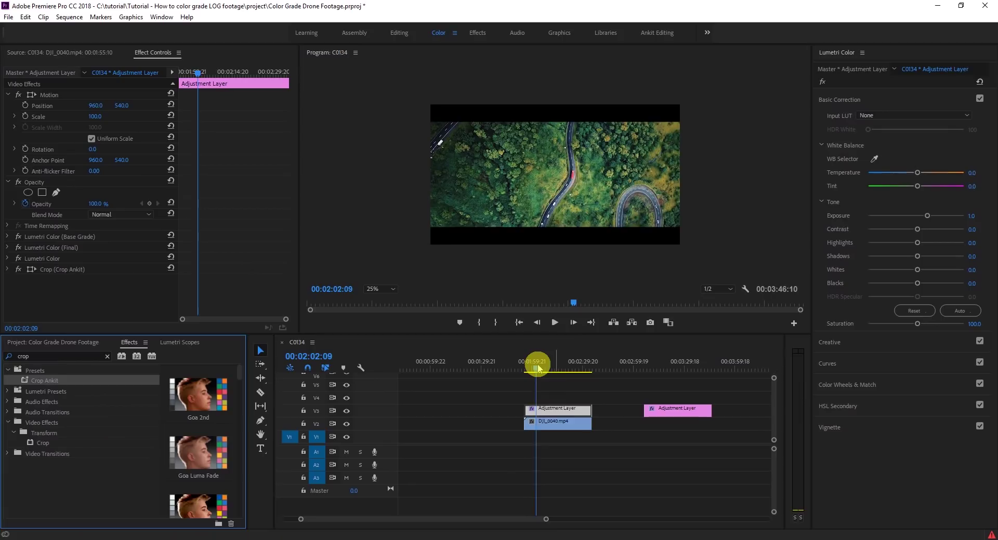
- Fit the preview to the monitor and toggle the grading layer to compare before and after
drag(538, 368, 536, 370)
click(384, 289)
click(399, 297)
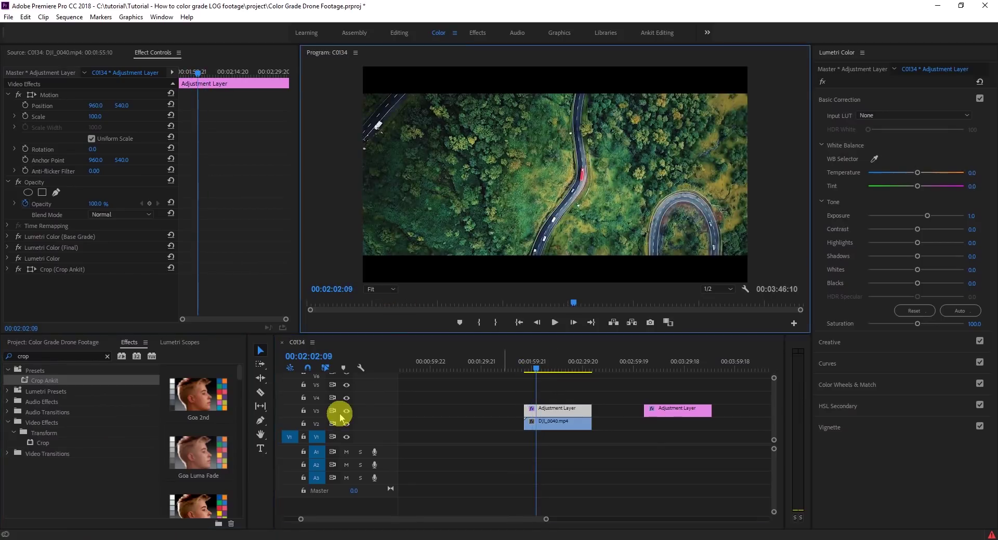
click(346, 411)
click(346, 411)
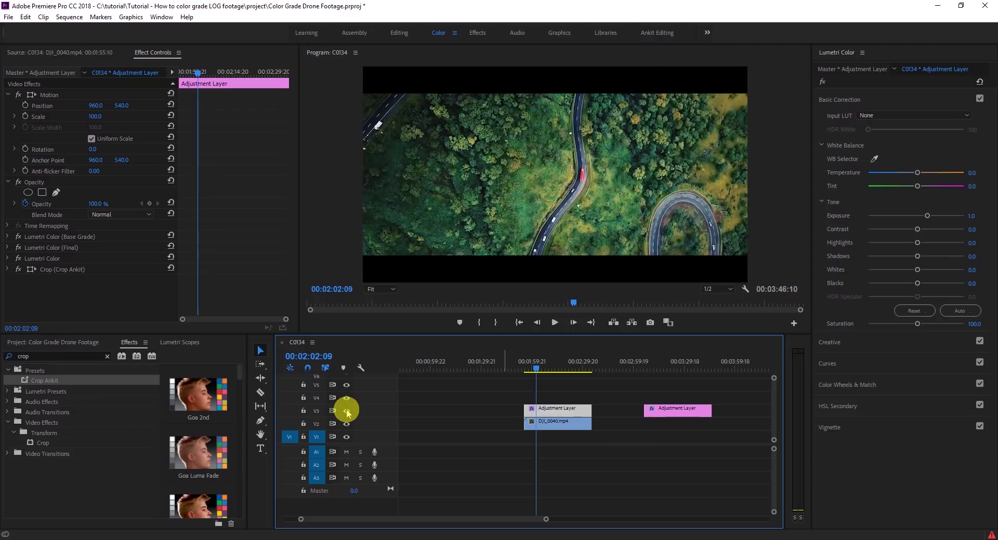
click(346, 411)
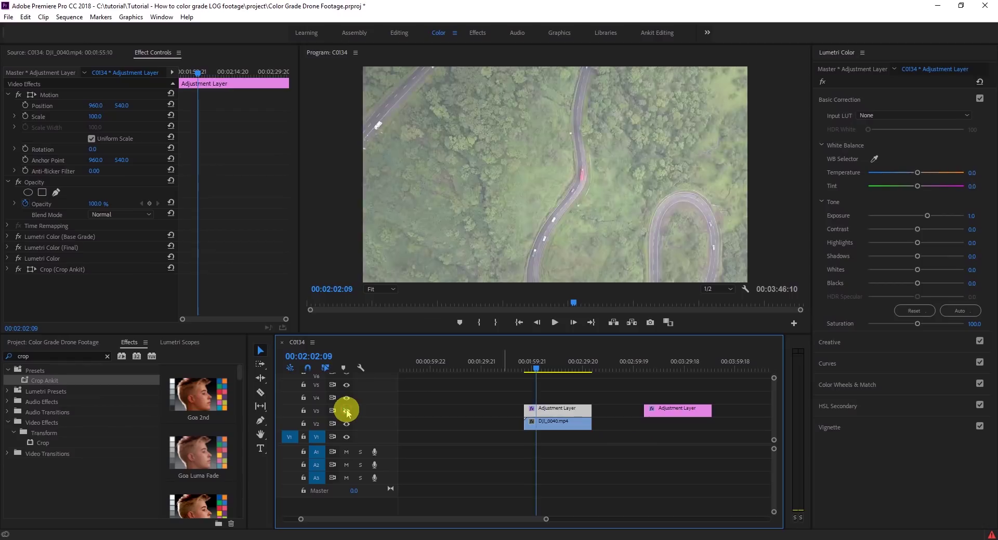
click(346, 411)
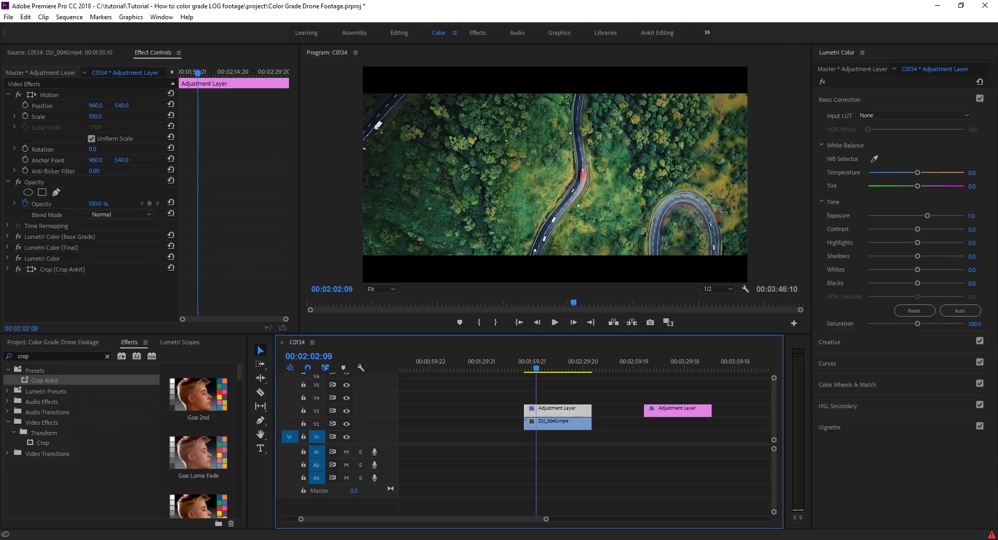
scroll(564, 523, down, 3)
- Select the GOPR2847.MP4 clip at the sequence start and show the waveform scopes
click(403, 412)
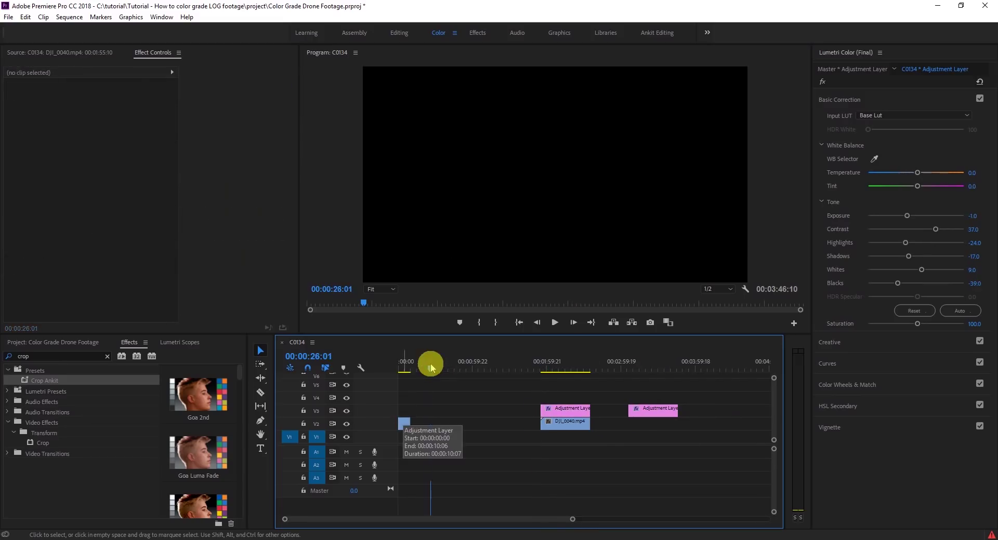
click(397, 368)
click(403, 424)
key(=)
key(=)
key(=)
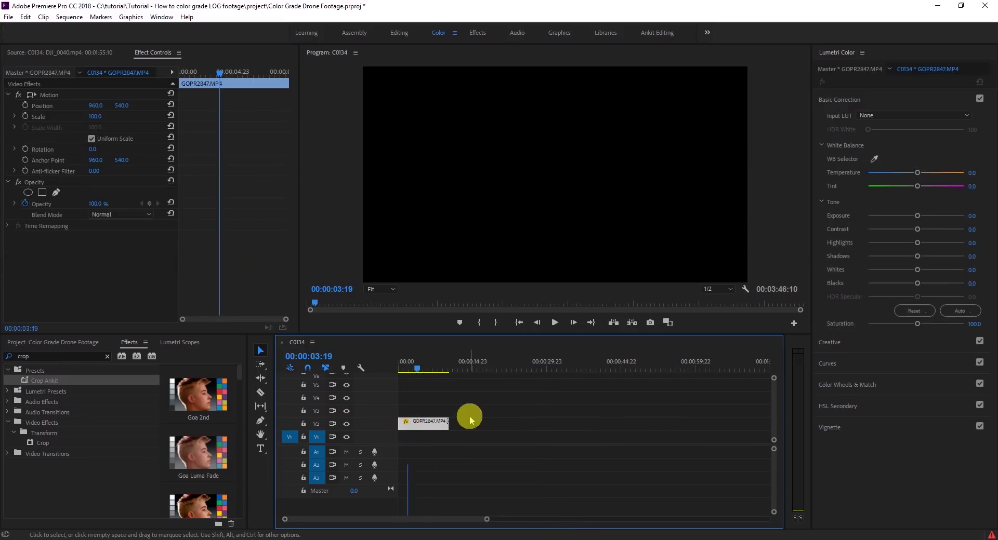
click(440, 369)
drag(441, 368, 462, 369)
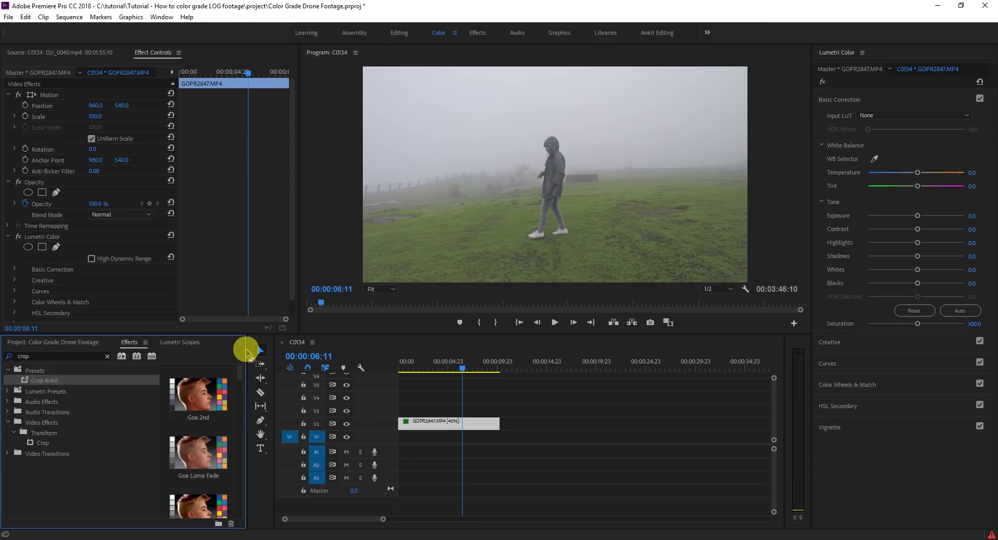
click(181, 344)
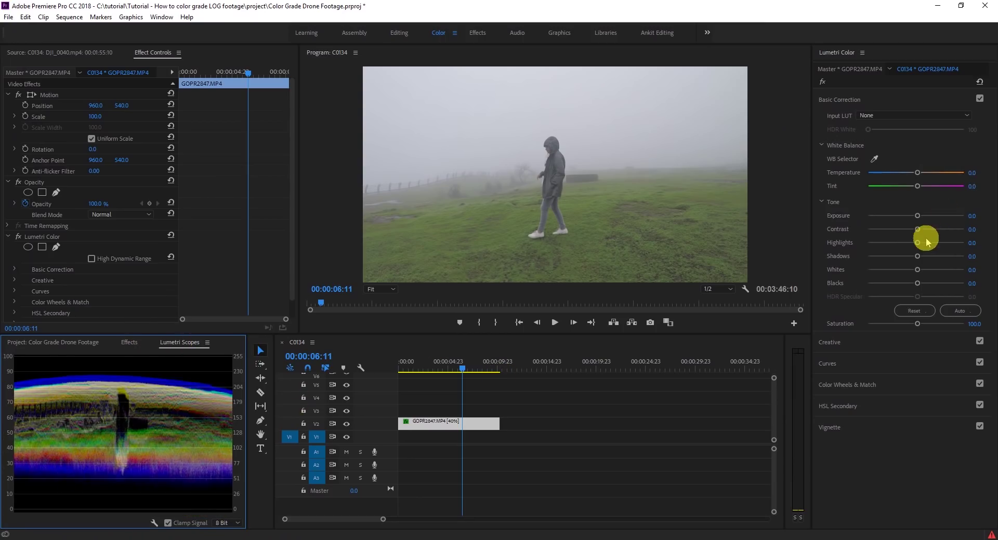
- Set Highlights -60, Blacks -50.3, Shadows -41.6, Whites -22.2, Contrast 49.2 and Exposure 0.2
drag(919, 244, 884, 245)
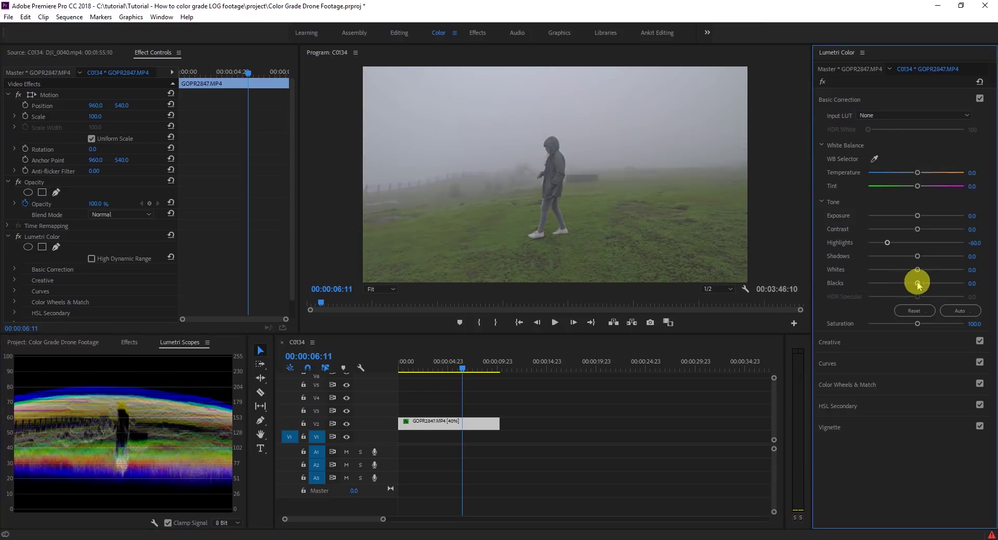
drag(918, 285, 904, 269)
mouse_move(916, 229)
mouse_down()
mouse_move(951, 229)
mouse_move(929, 227)
mouse_up()
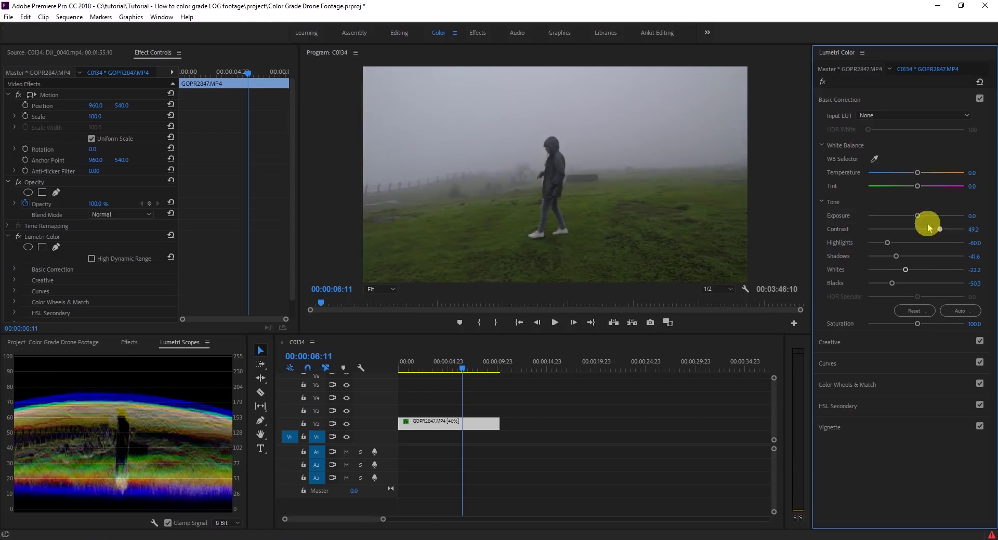
click(917, 216)
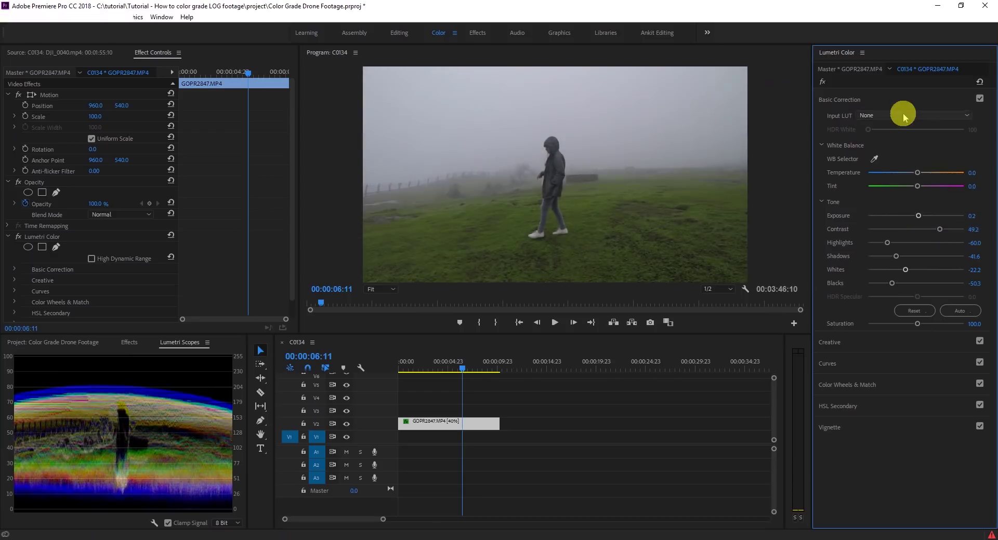
- Load Base Lut.cube as the clip's Input LUT and compare the grade off and on
click(904, 116)
click(880, 148)
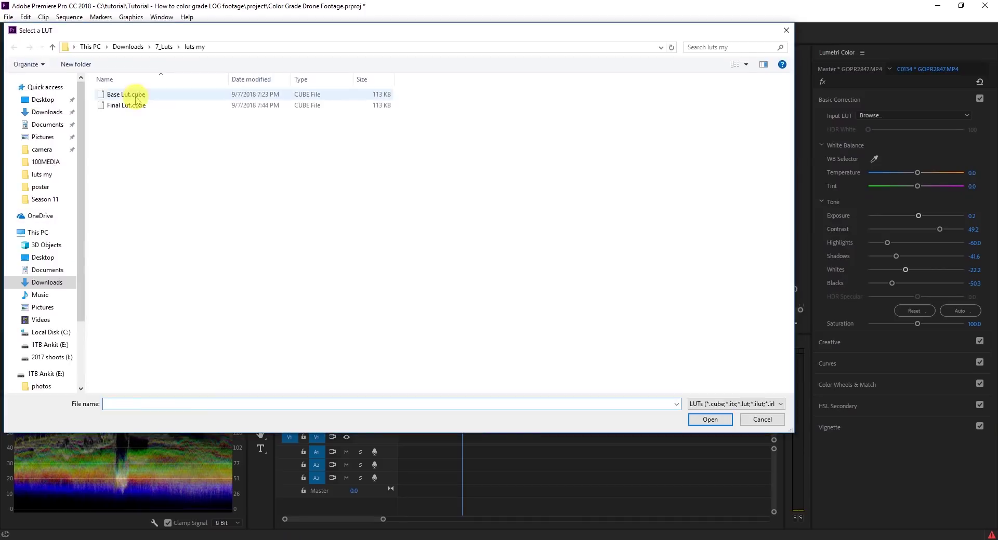
click(136, 97)
click(710, 419)
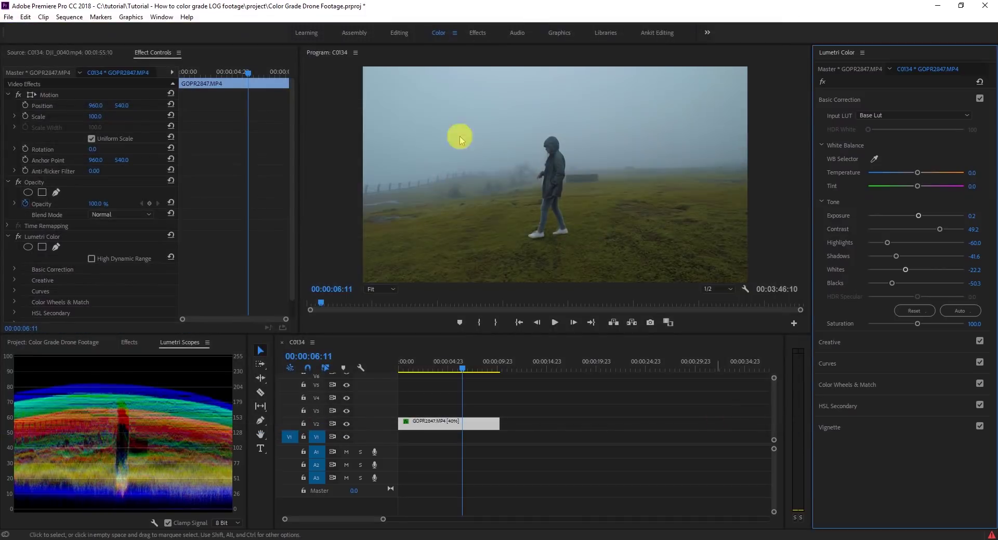
click(18, 238)
click(18, 238)
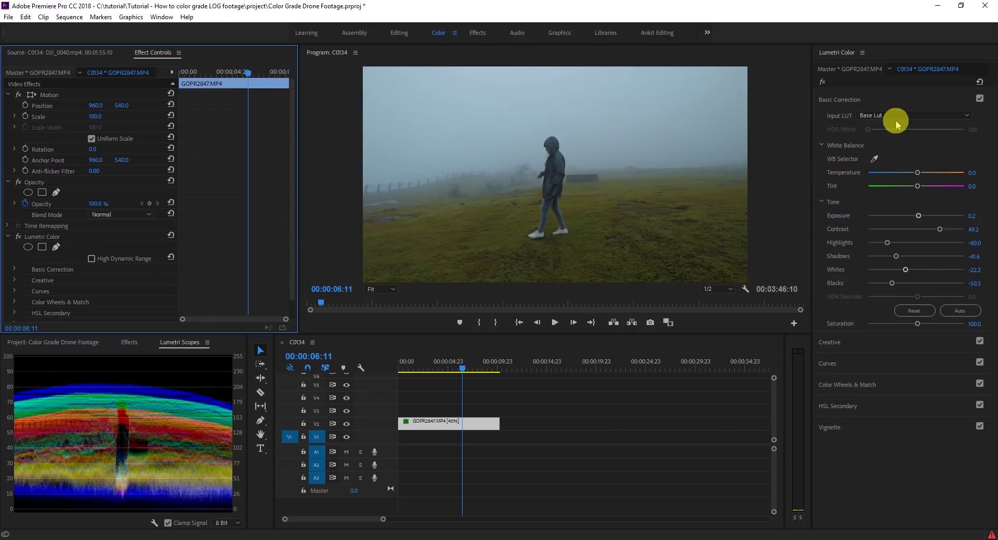
- Load Final Lut.cube as the Creative Look
click(837, 346)
click(865, 137)
click(839, 167)
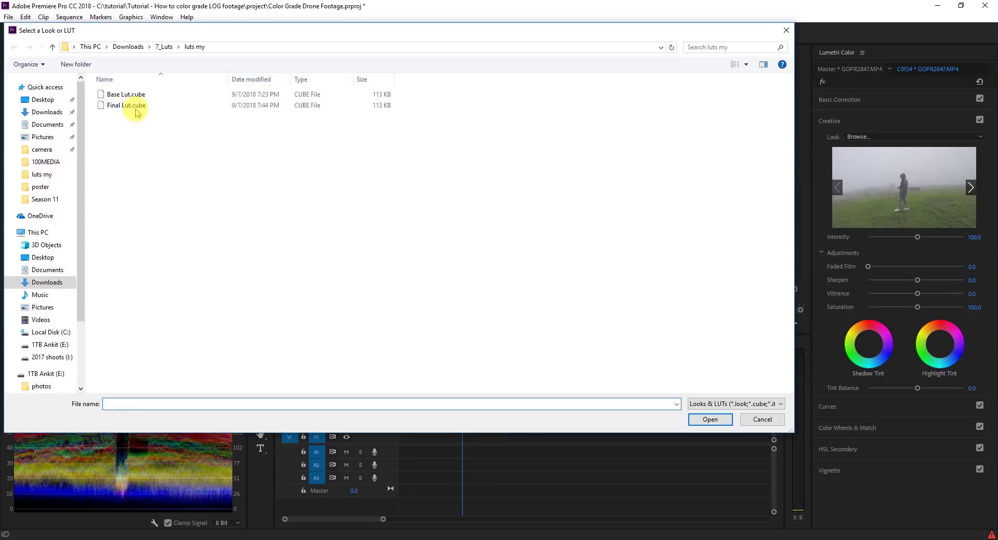
click(127, 107)
click(707, 416)
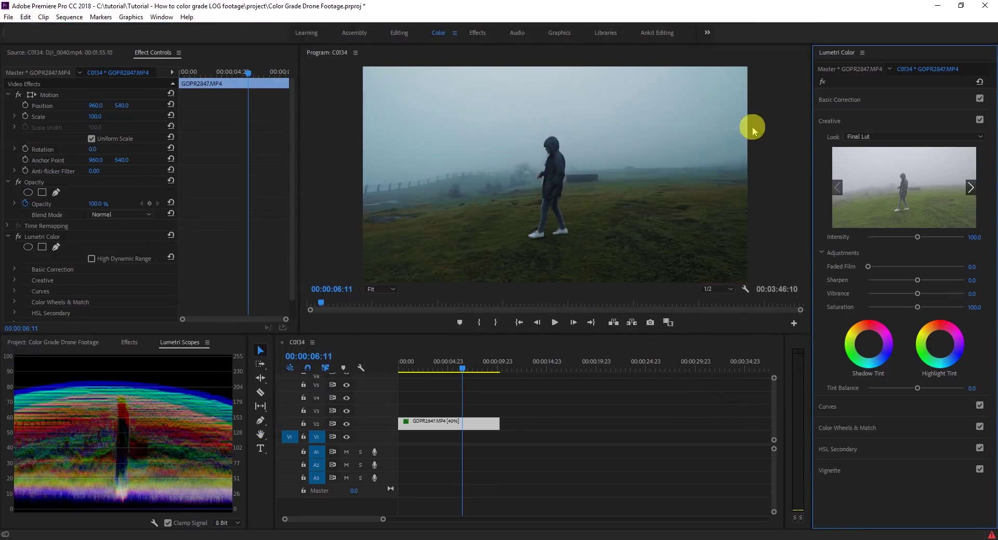
- Raise Contrast to 66.5, lift the shadows, and push the look intensity to 200
click(850, 102)
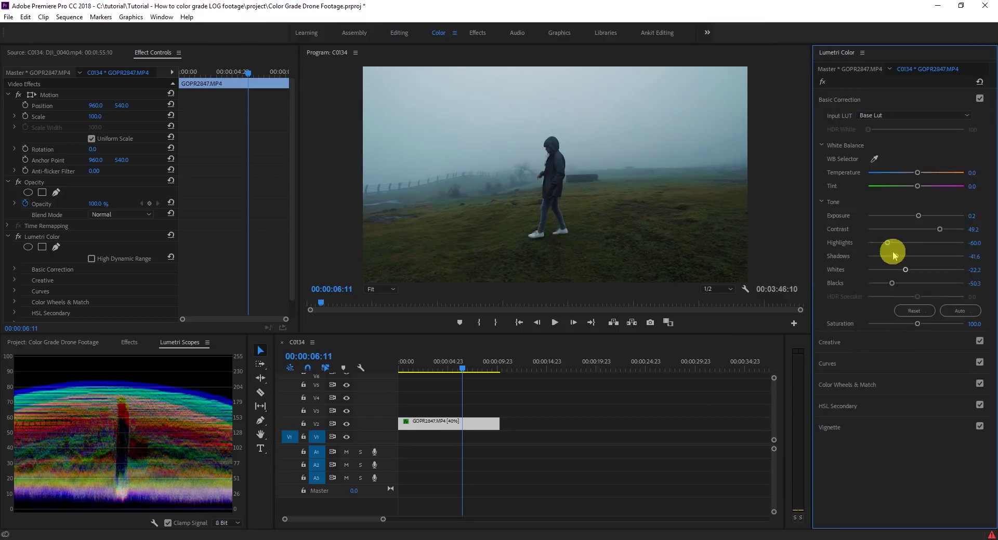
mouse_move(897, 256)
mouse_down()
mouse_move(911, 254)
mouse_move(899, 257)
mouse_up()
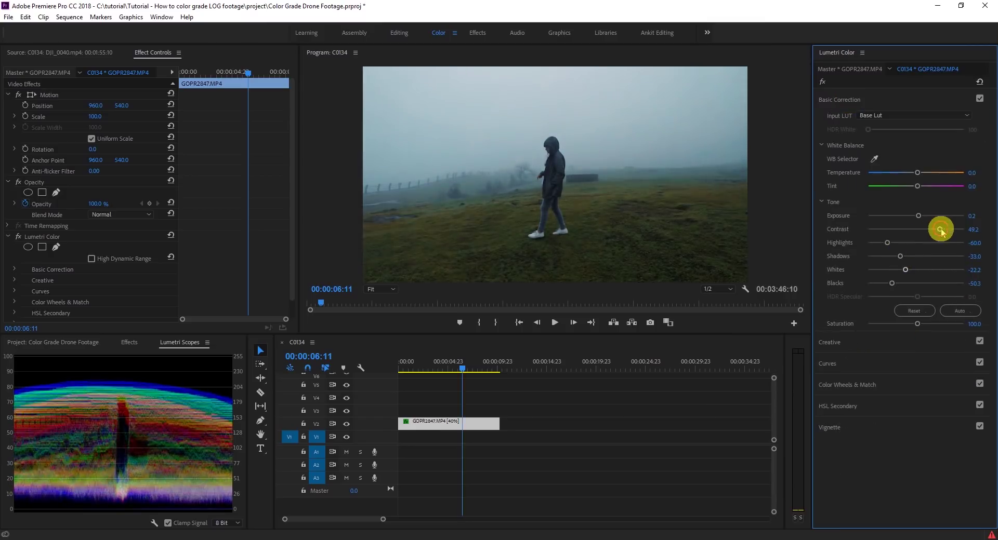
drag(940, 230, 947, 230)
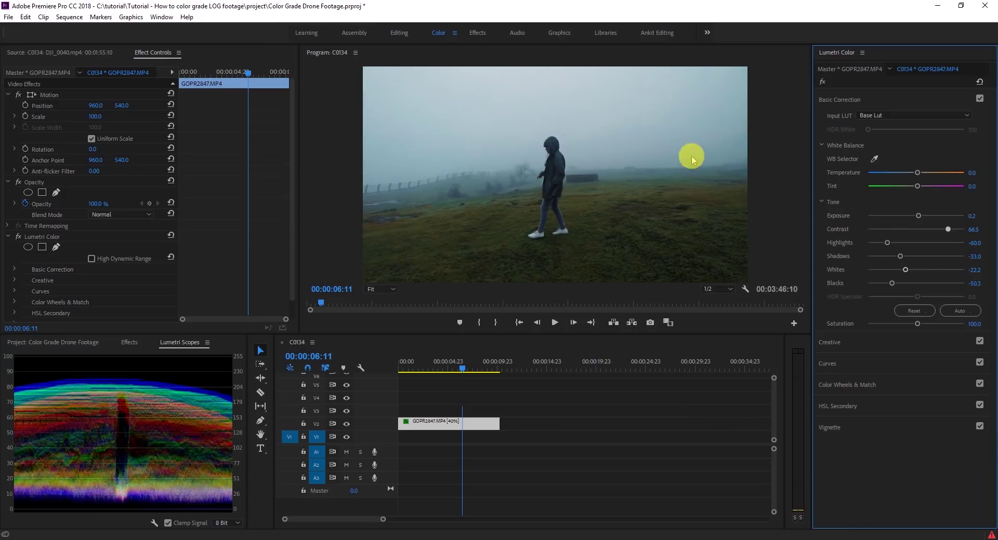
drag(914, 260, 911, 258)
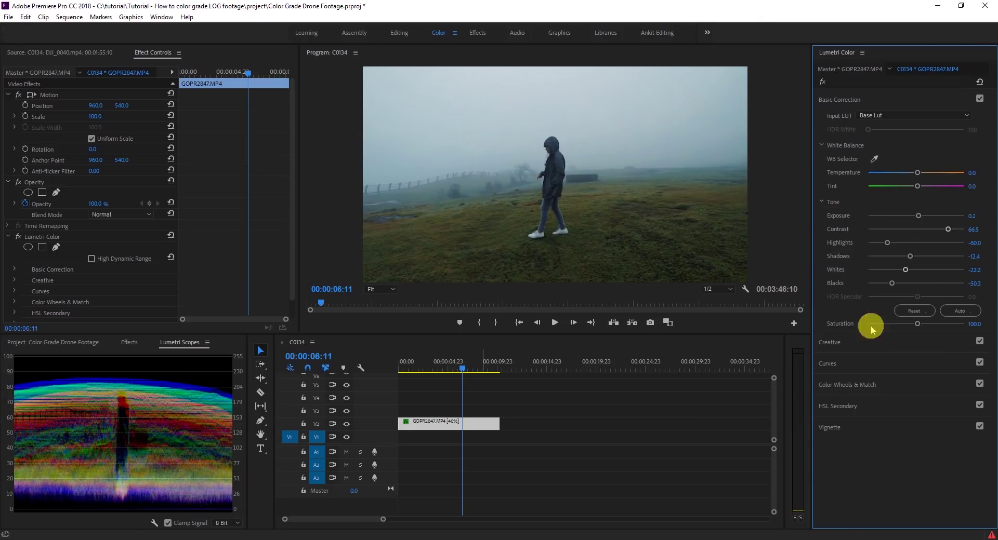
click(830, 342)
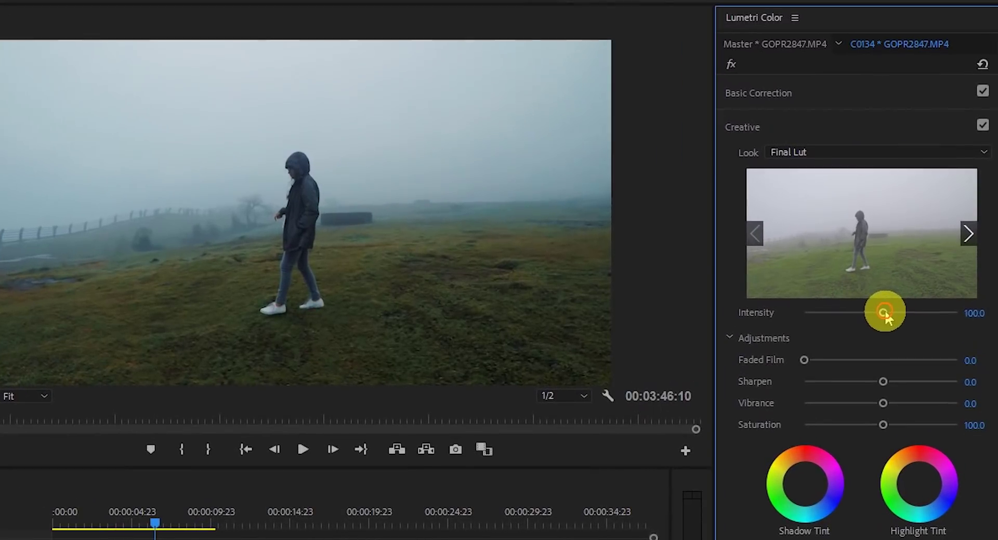
drag(883, 312, 987, 313)
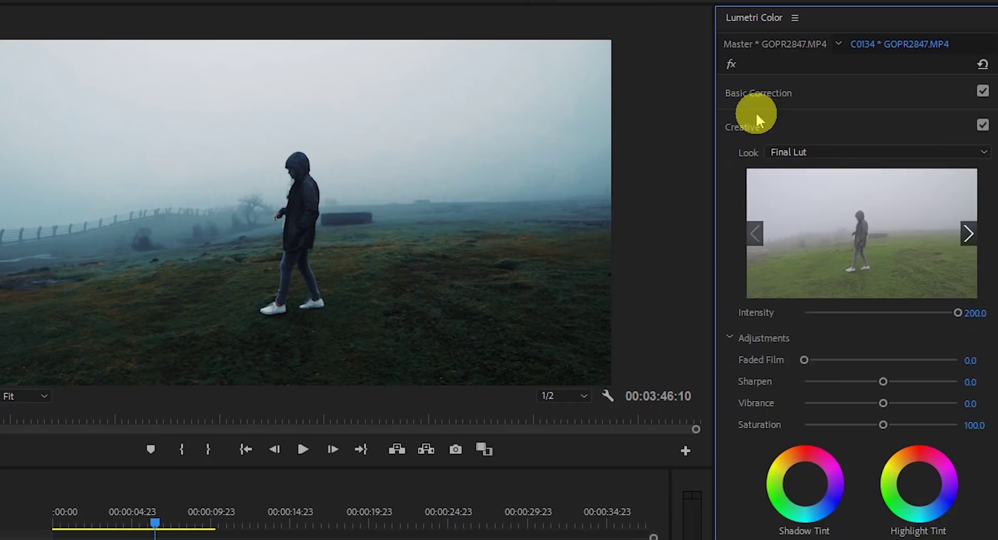
- Settle Shadows at -20 and reduce the Final Lut intensity to about 105.9
click(758, 93)
mouse_move(871, 343)
mouse_down()
mouse_move(913, 341)
mouse_move(876, 344)
mouse_up()
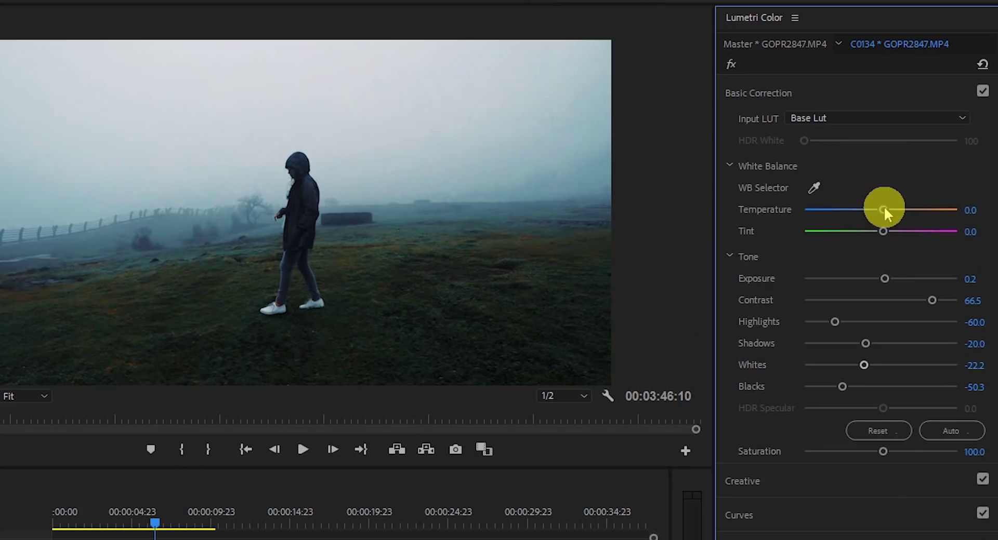
drag(883, 208, 864, 235)
click(767, 482)
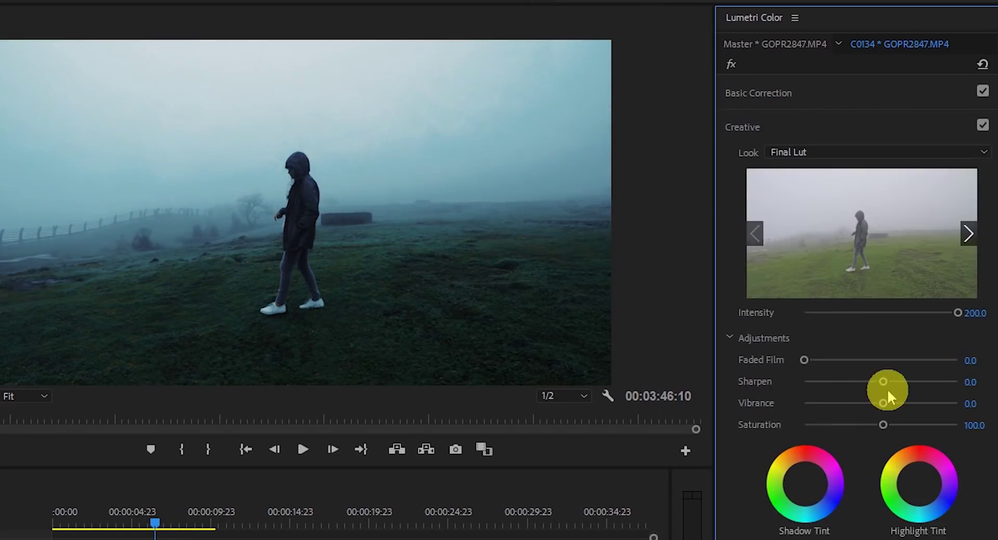
drag(947, 312, 883, 314)
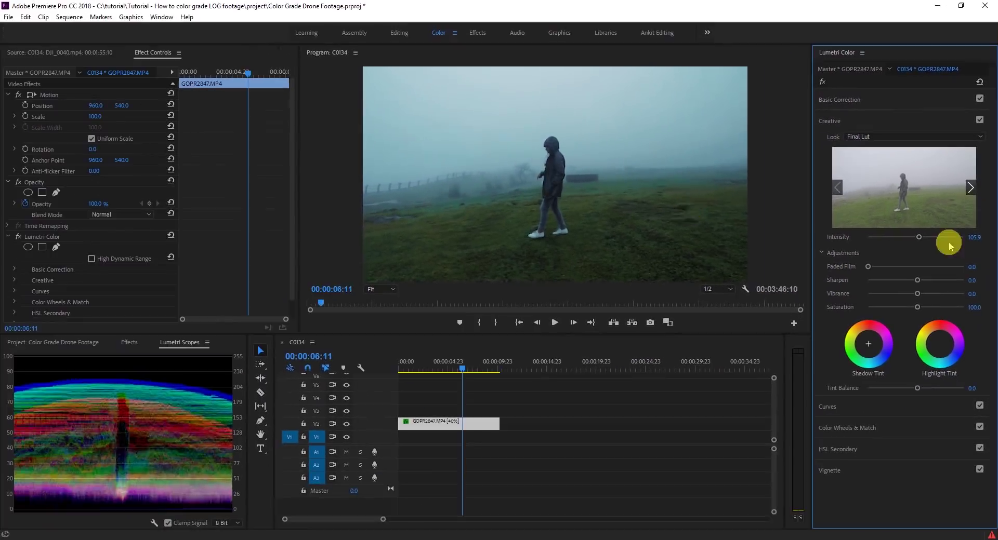
click(292, 458)
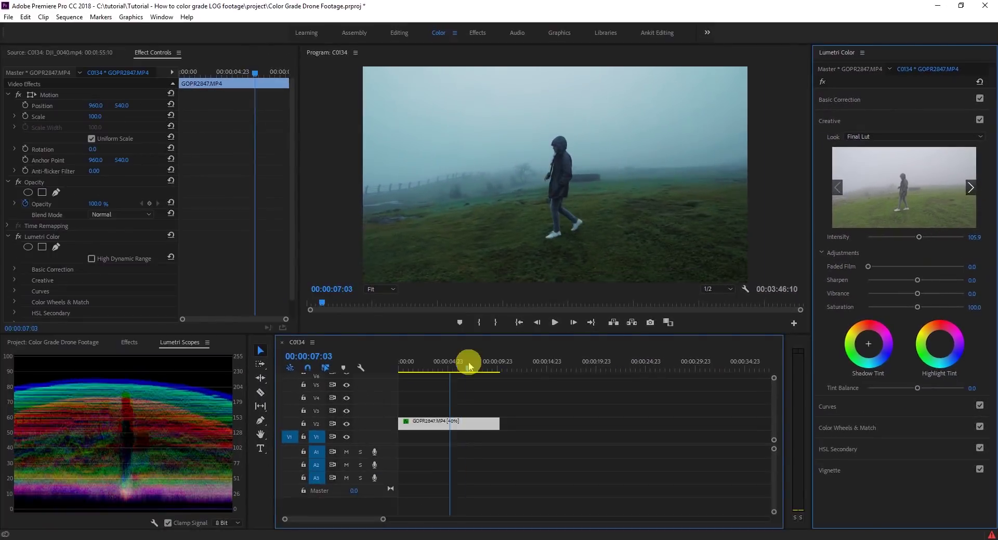
click(15, 247)
click(18, 237)
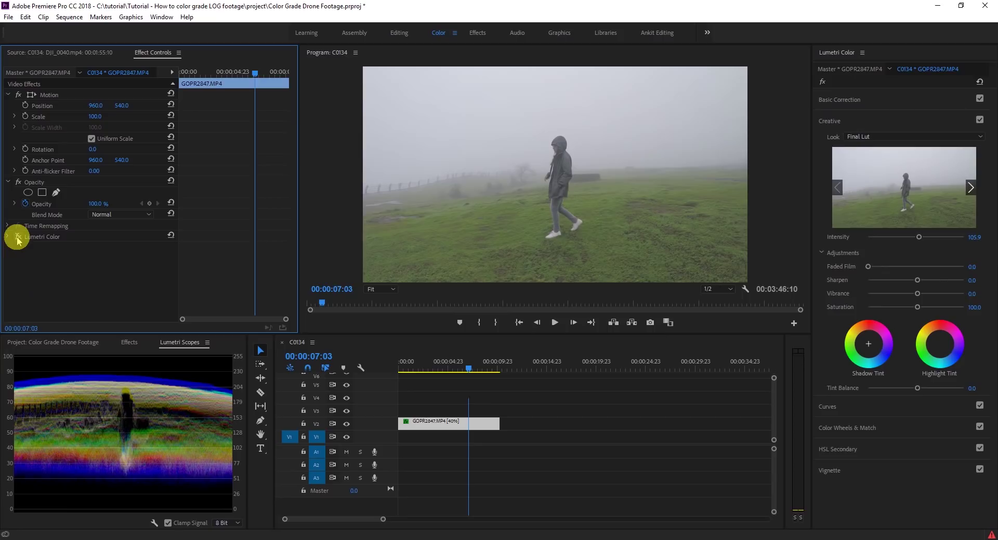
click(17, 239)
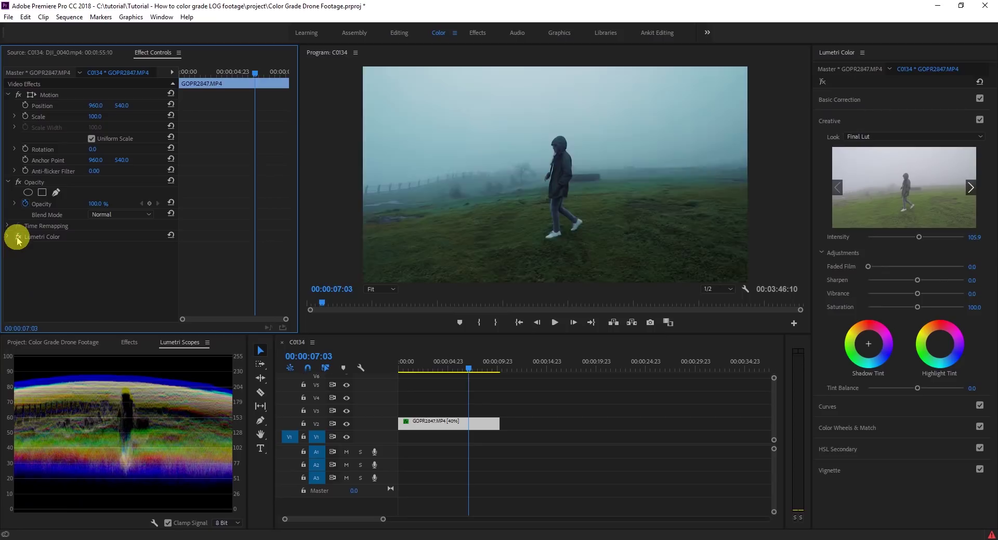
click(463, 434)
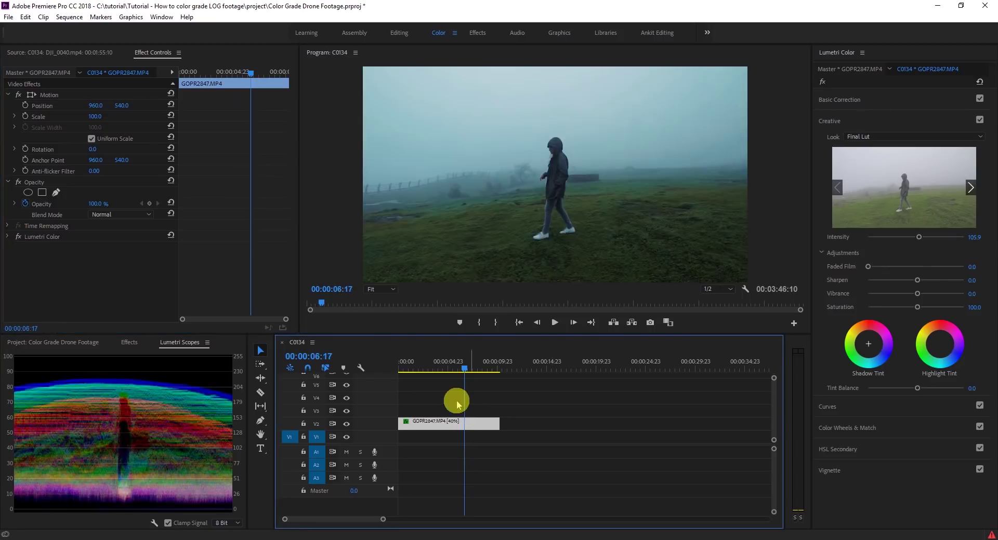
click(822, 82)
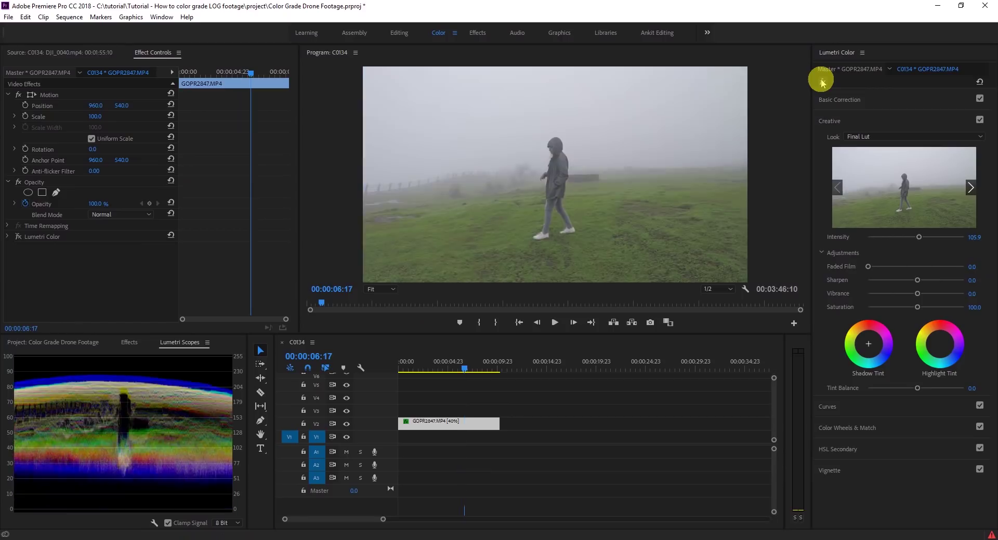
click(822, 82)
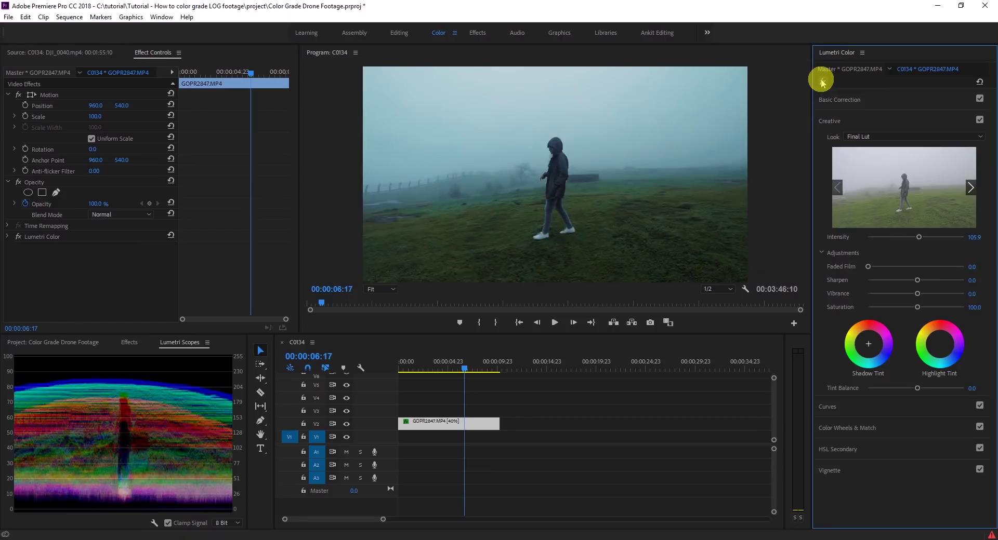